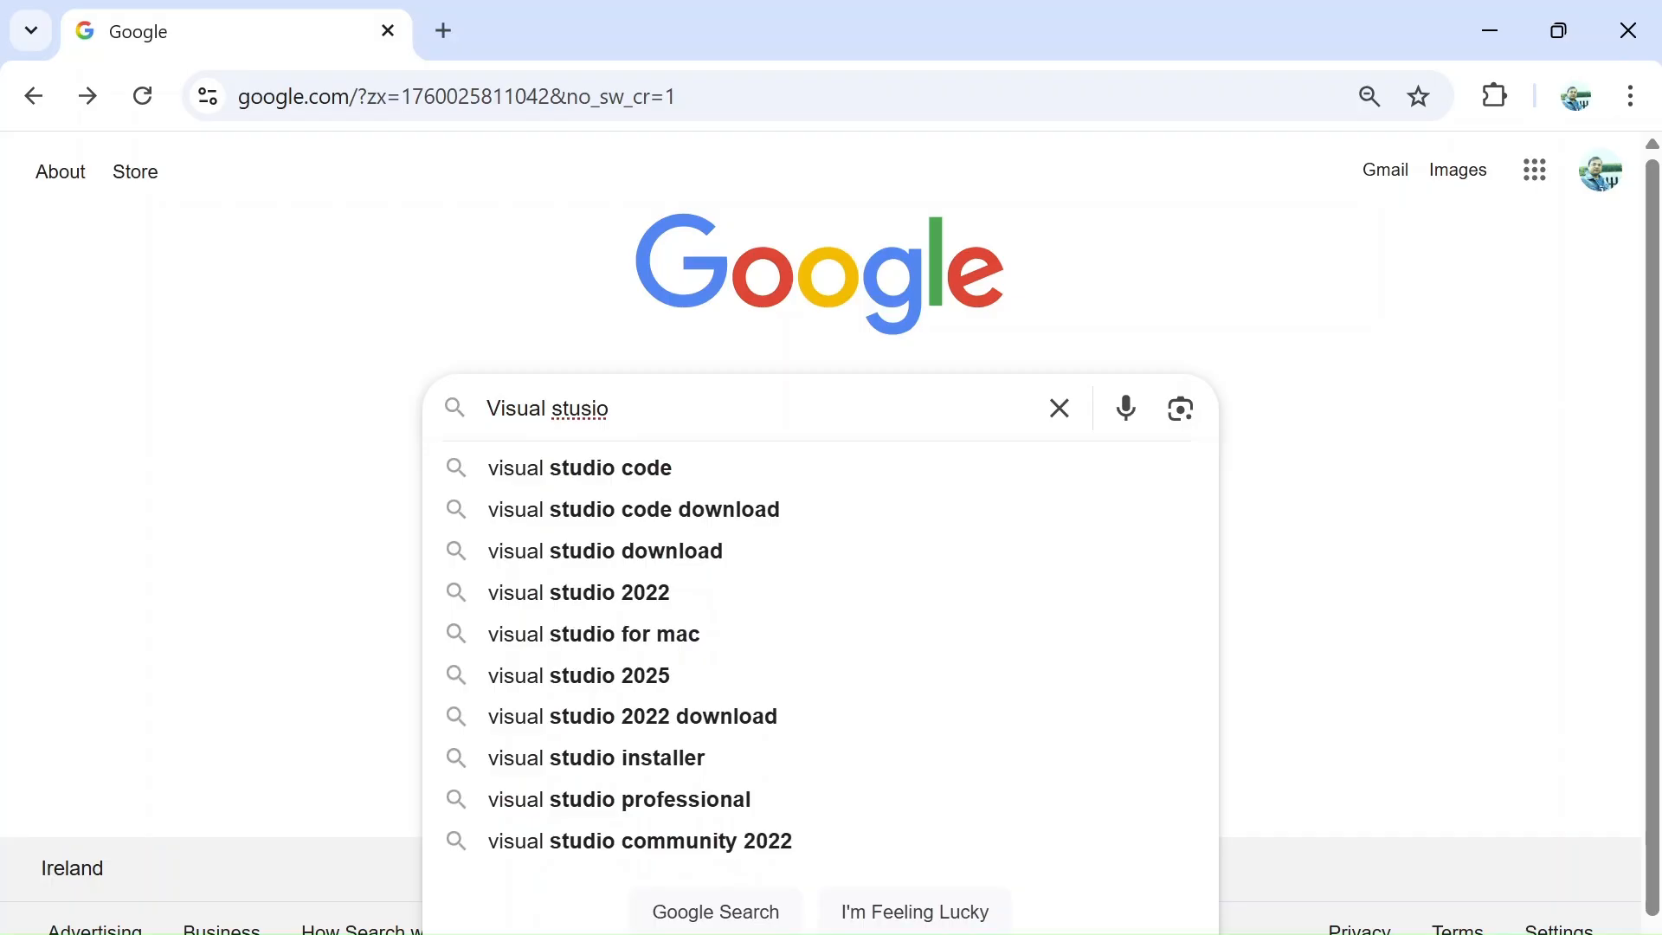
Step: Search Google for "visual studio 2026 download"
{"action": "type", "text": "2026"}
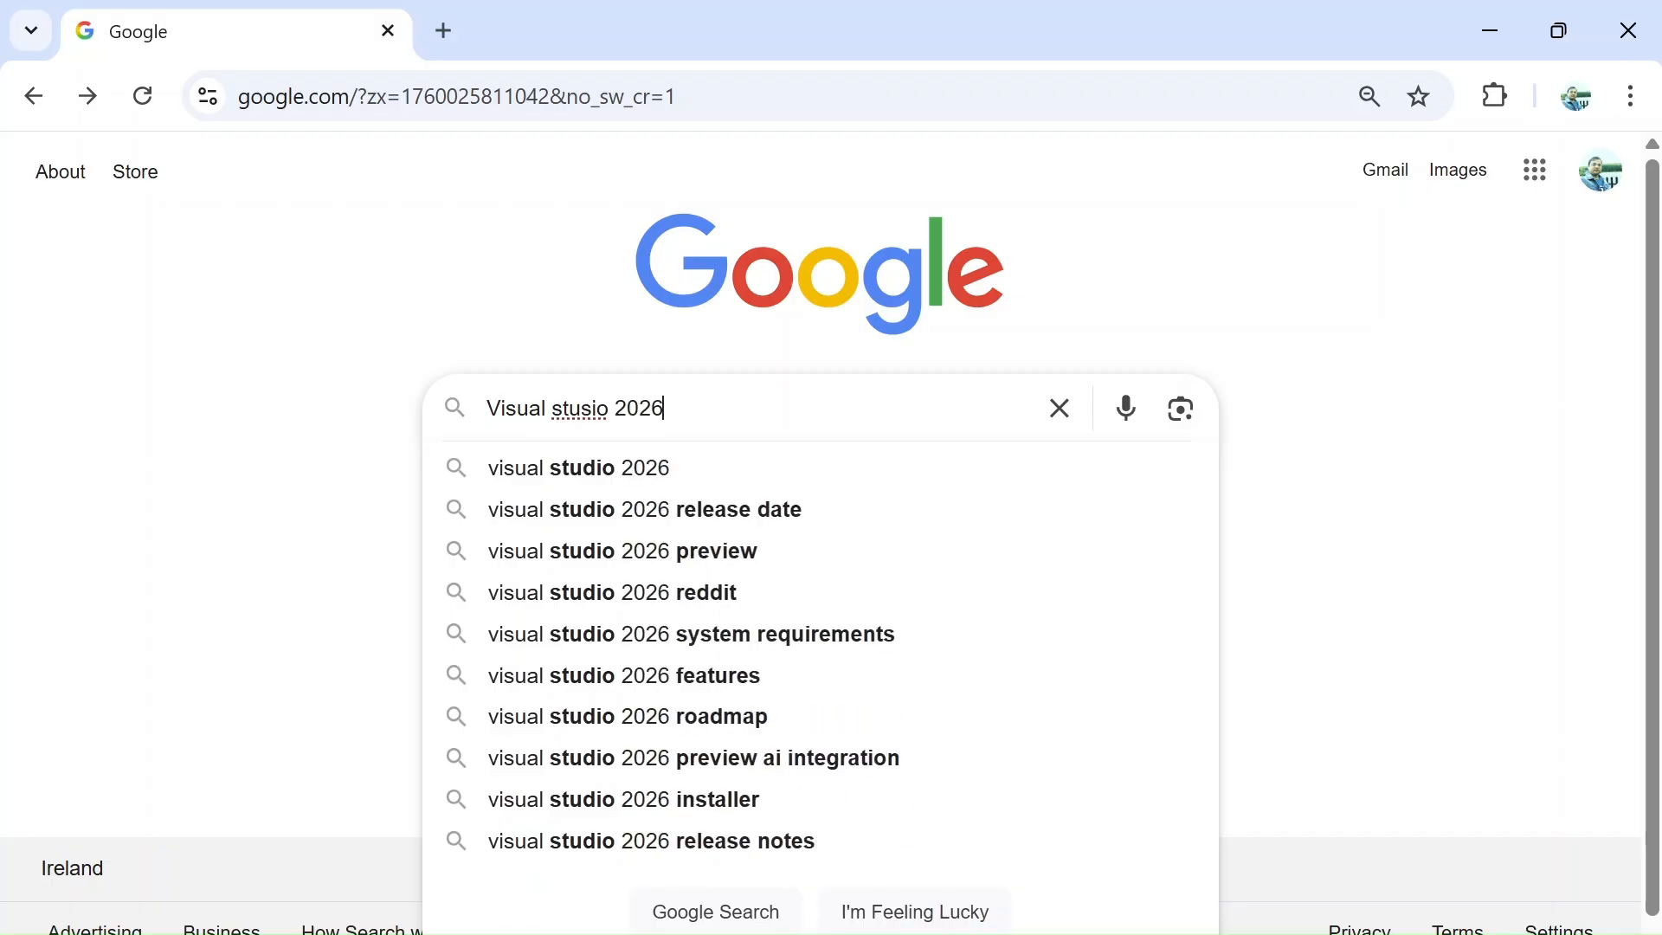
{"action": "left_click", "coordinate": [584, 463]}
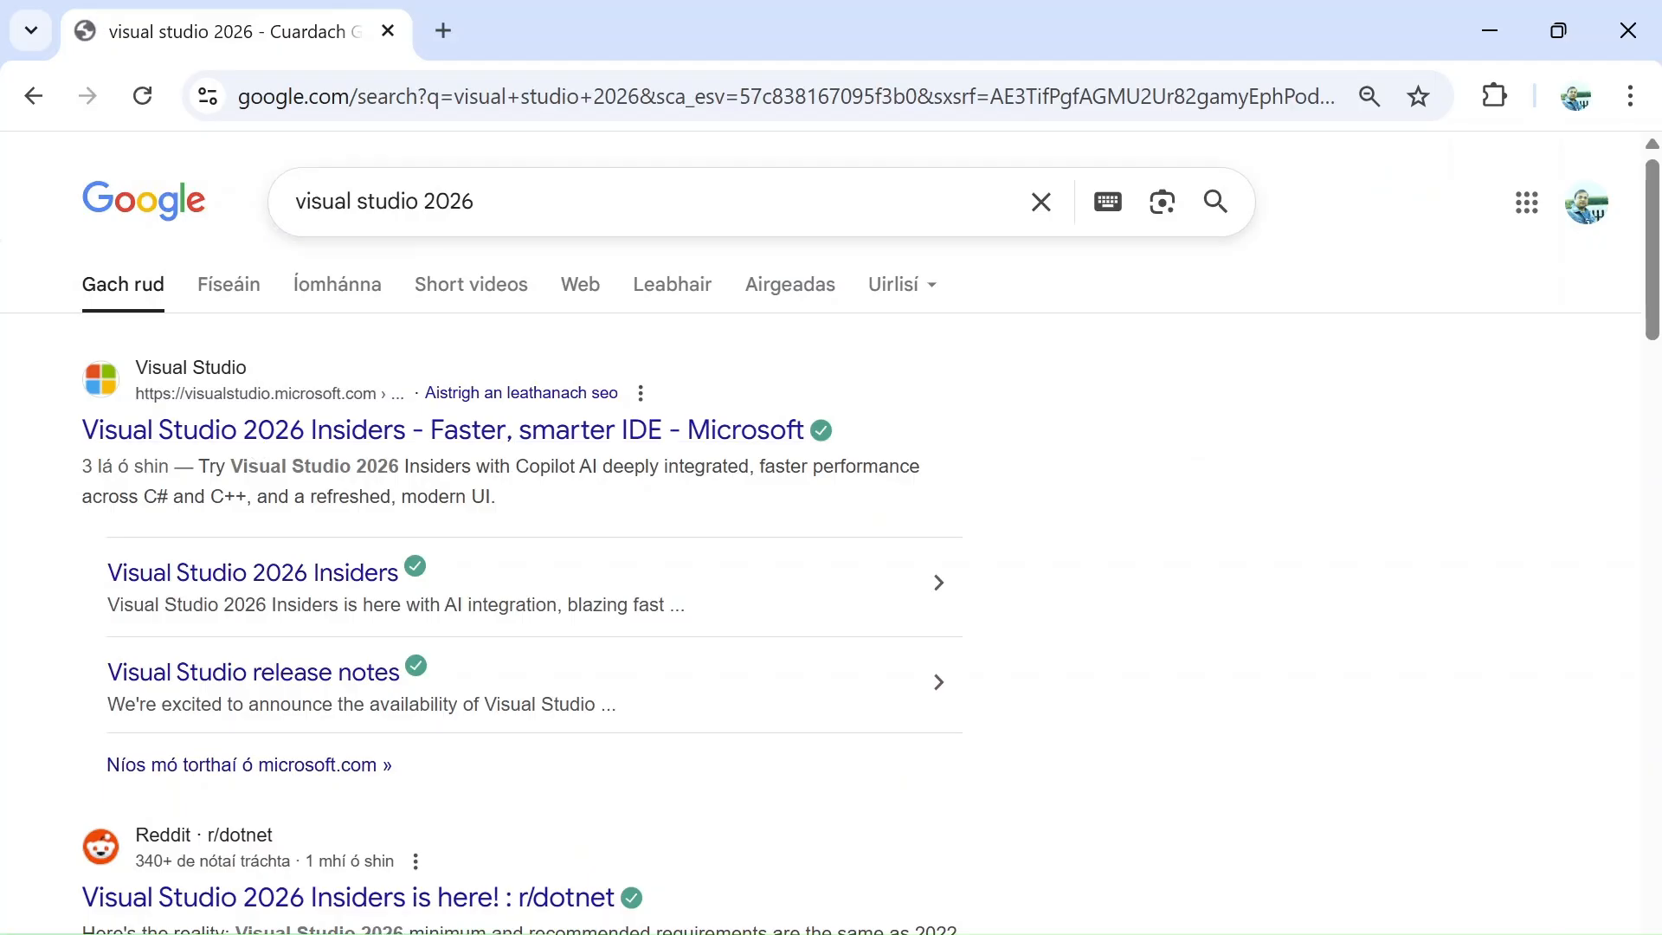
{"action": "left_click", "coordinate": [490, 208]}
{"action": "type", "text": "down"}
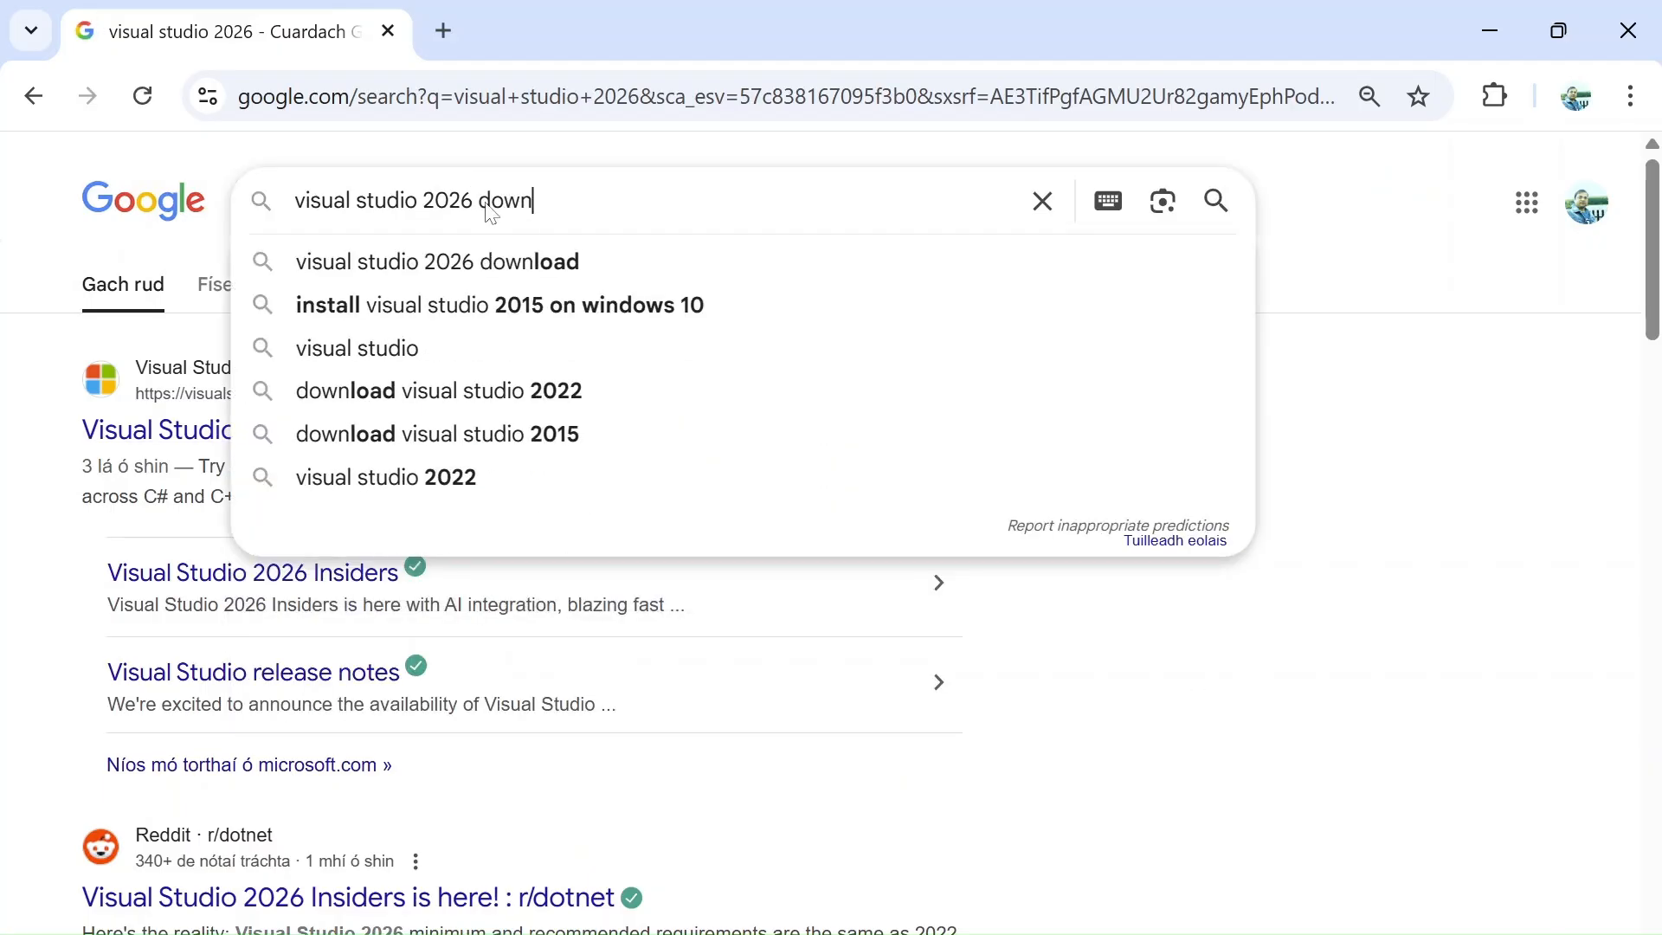
{"action": "type", "text": "load"}
{"action": "key", "text": "Return"}
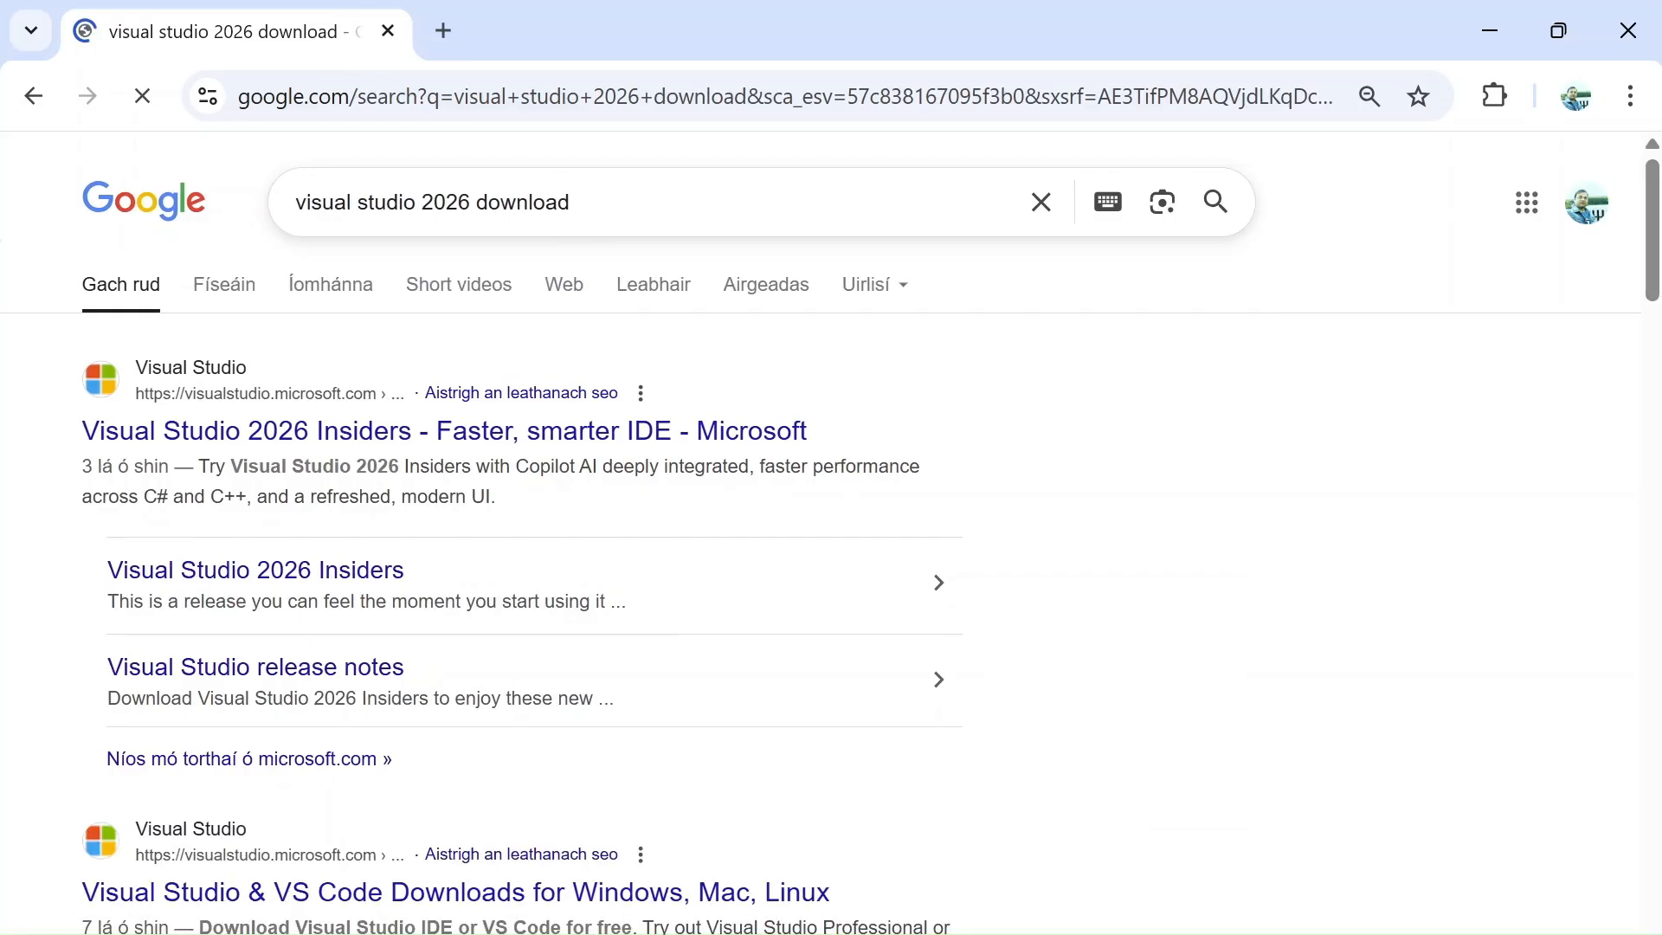
Step: Open the Visual Studio 2026 Insiders page from the search results, accept its cookies, and download the Community edition
{"action": "left_click", "coordinate": [234, 419]}
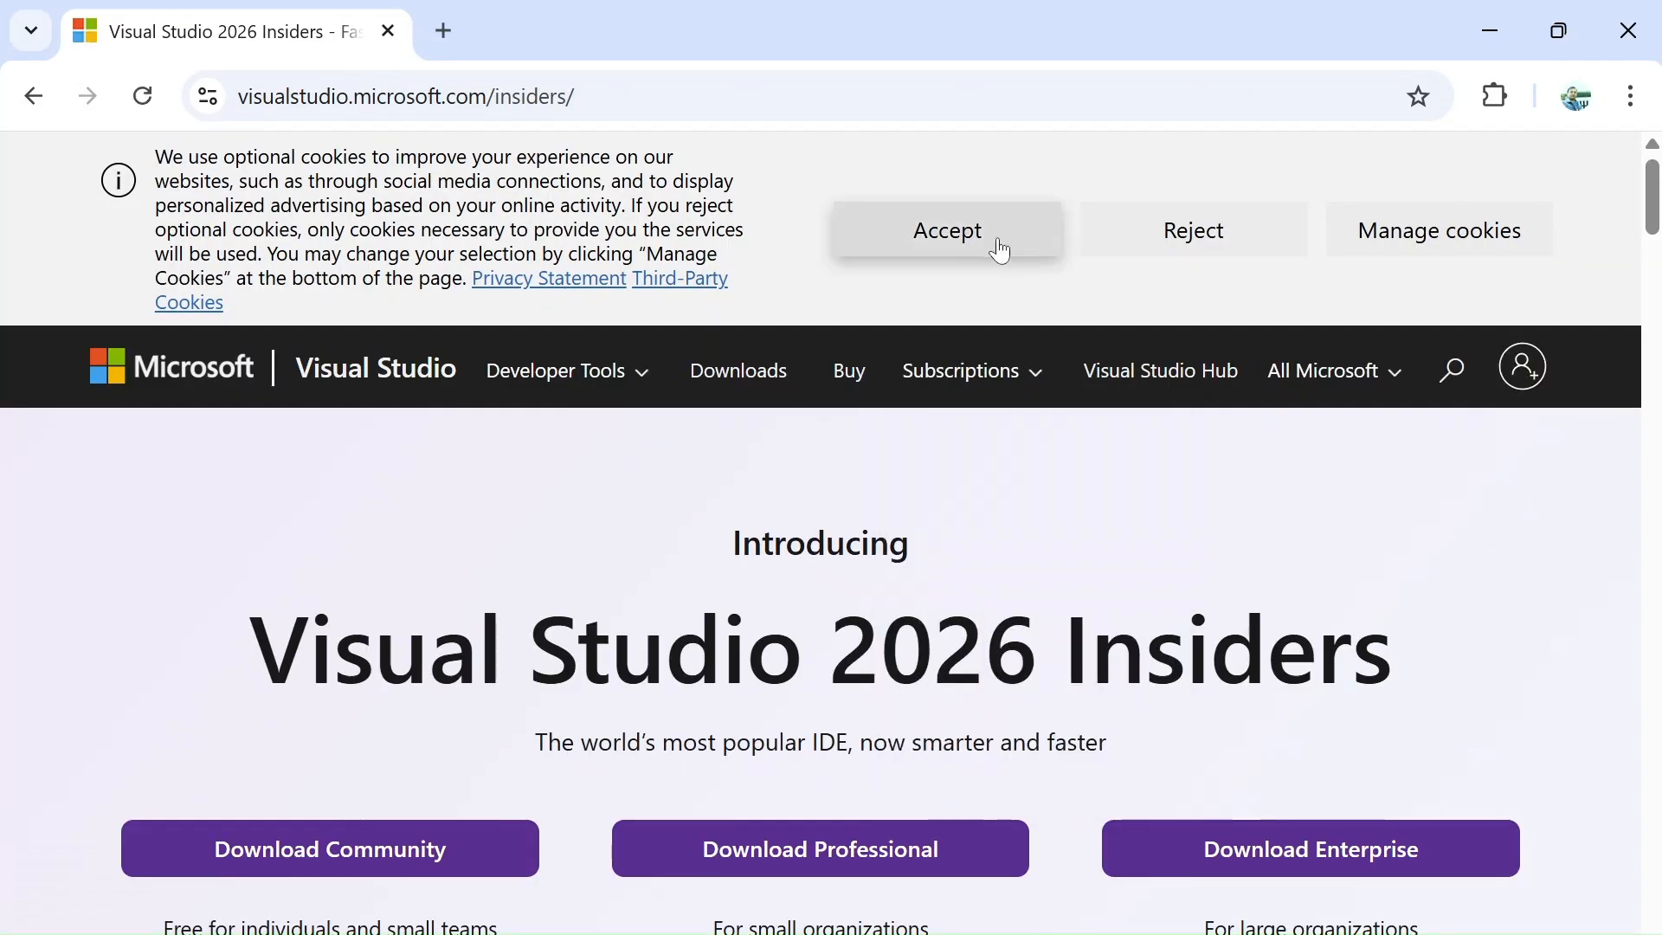
{"action": "left_click", "coordinate": [987, 250]}
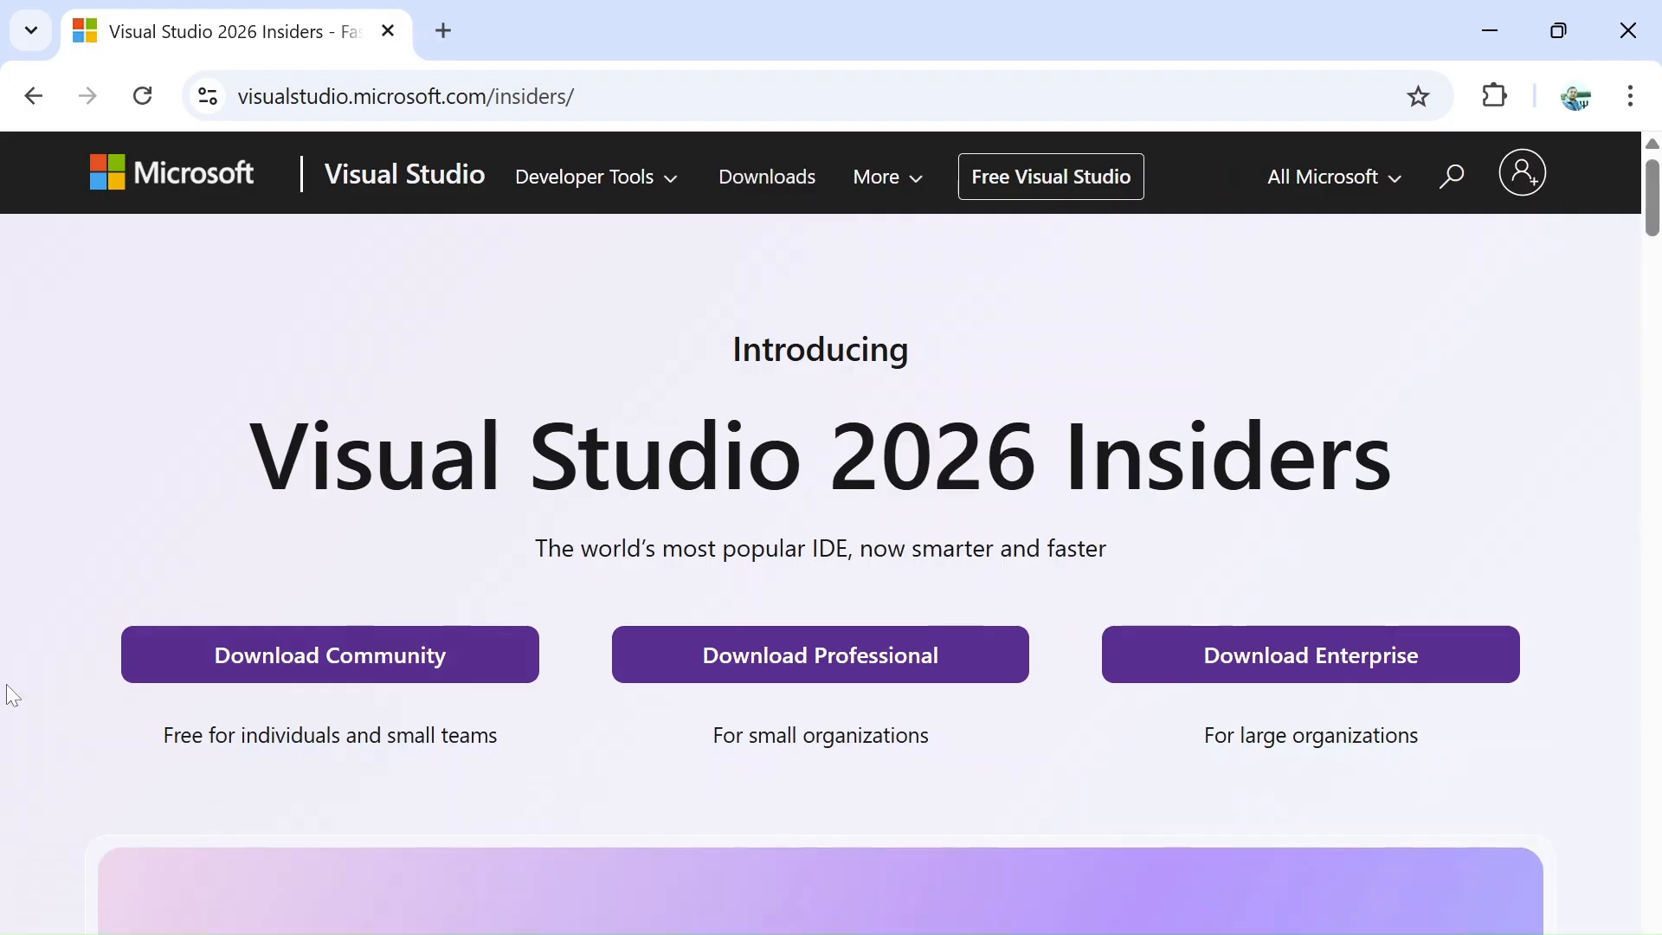
{"action": "right_click", "coordinate": [1462, 546]}
{"action": "key", "text": "Escape"}
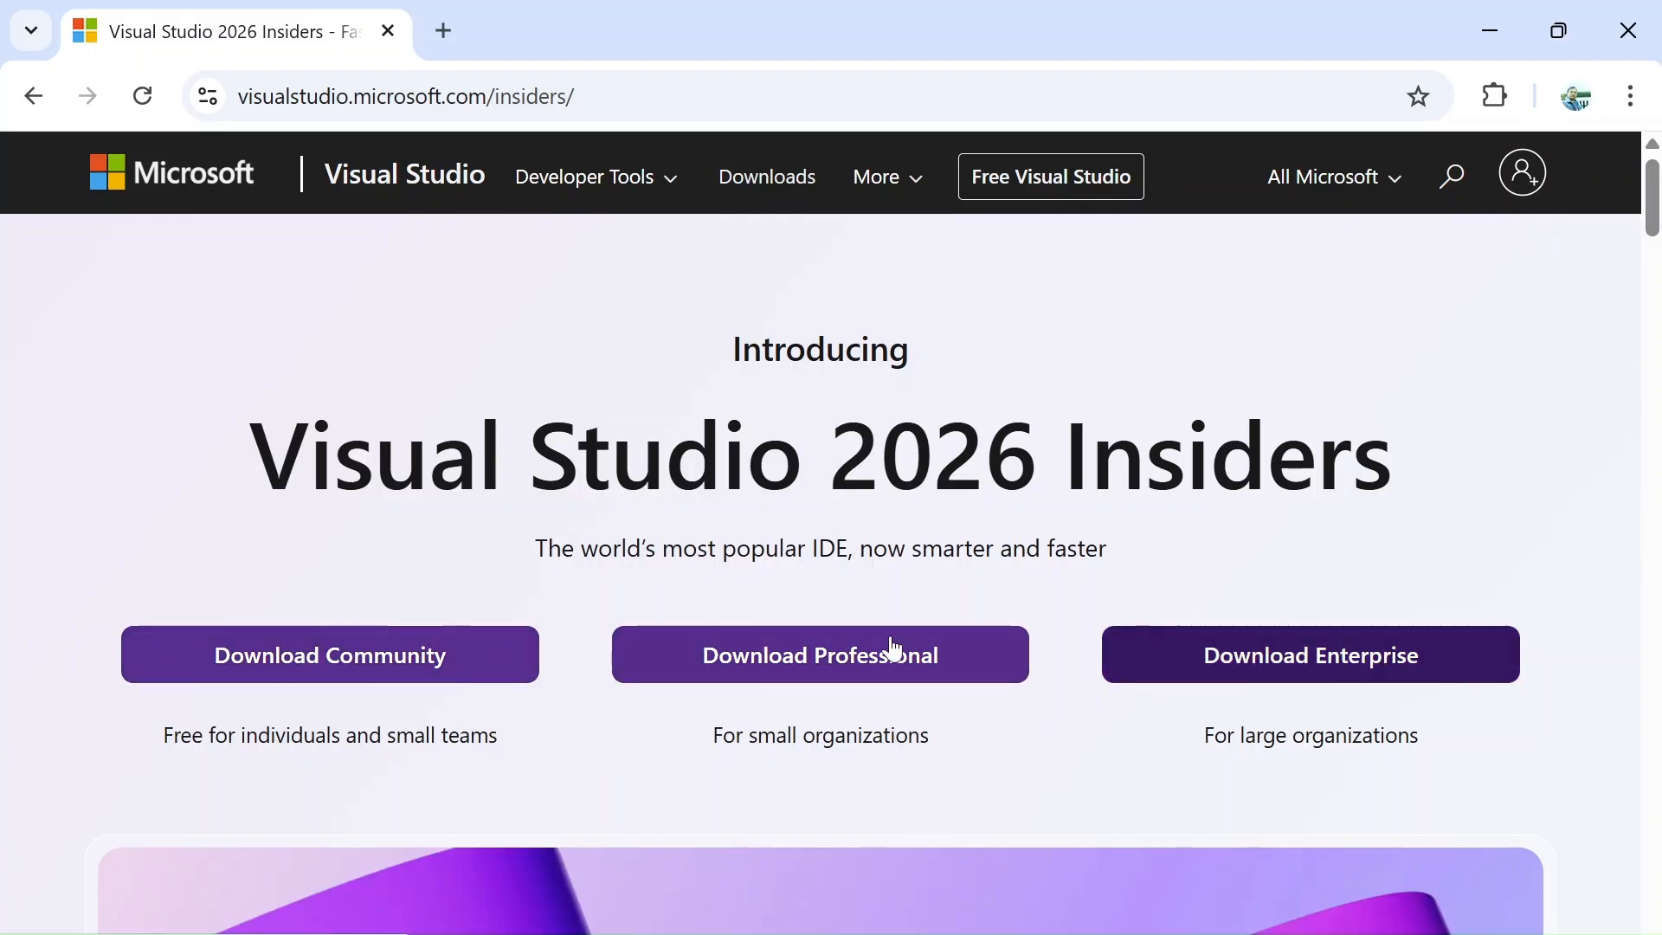
{"action": "left_click", "coordinate": [252, 662]}
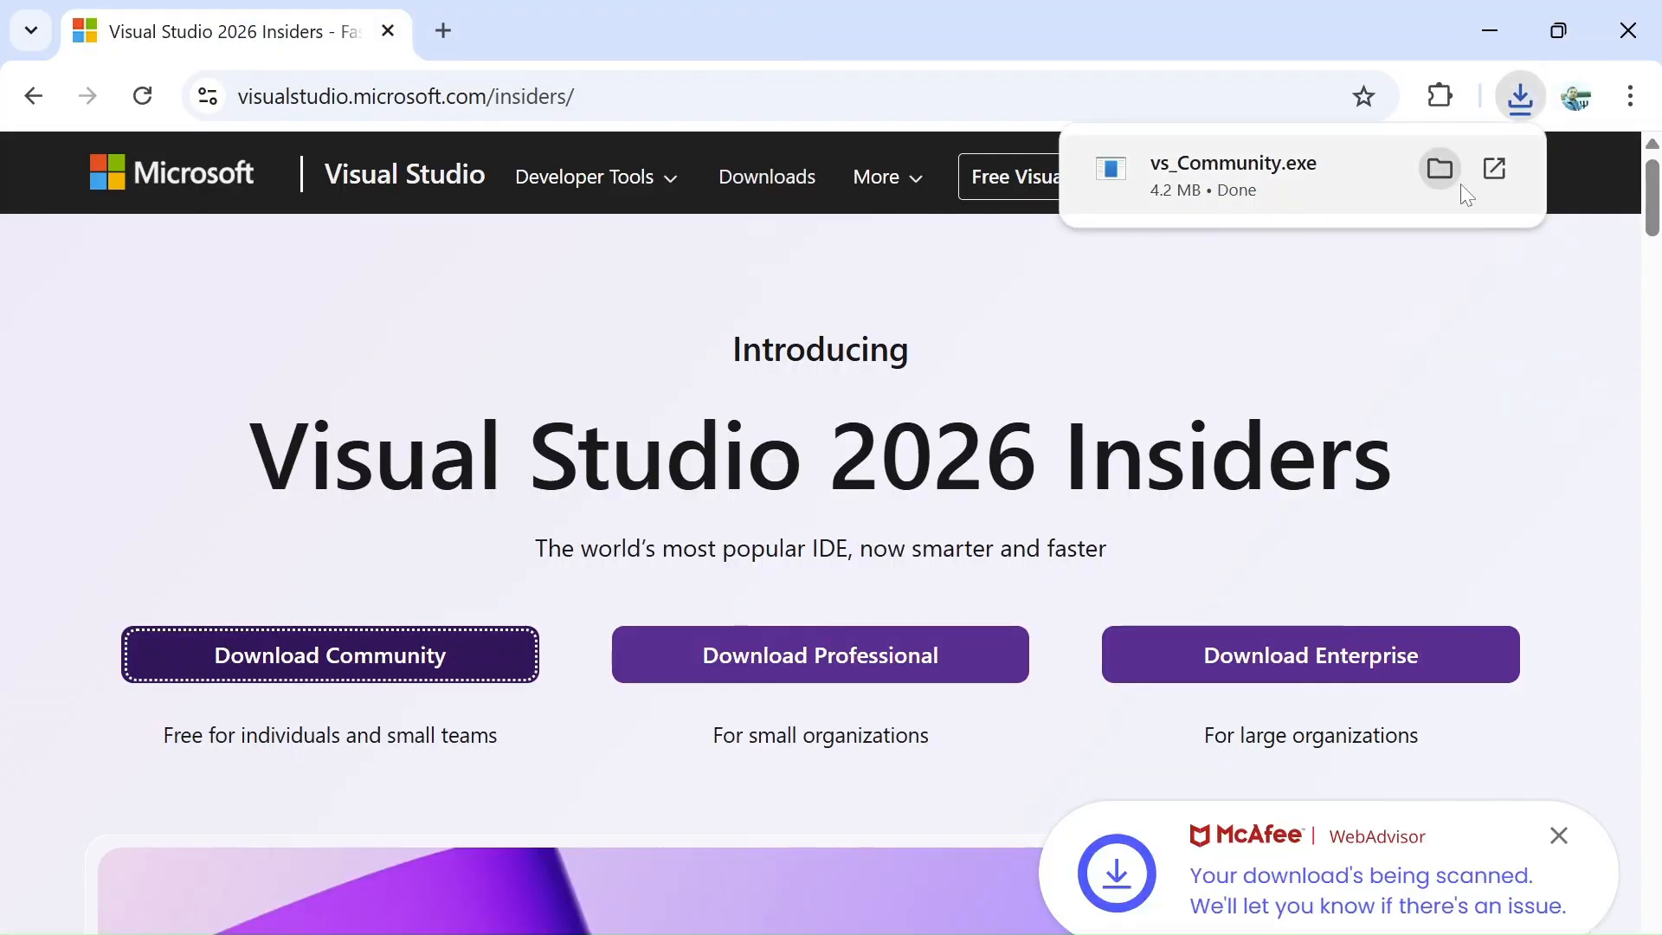
Step: Run the downloaded vs_Community installer from the Downloads folder and continue past the licence terms notice
{"action": "left_click", "coordinate": [1442, 169]}
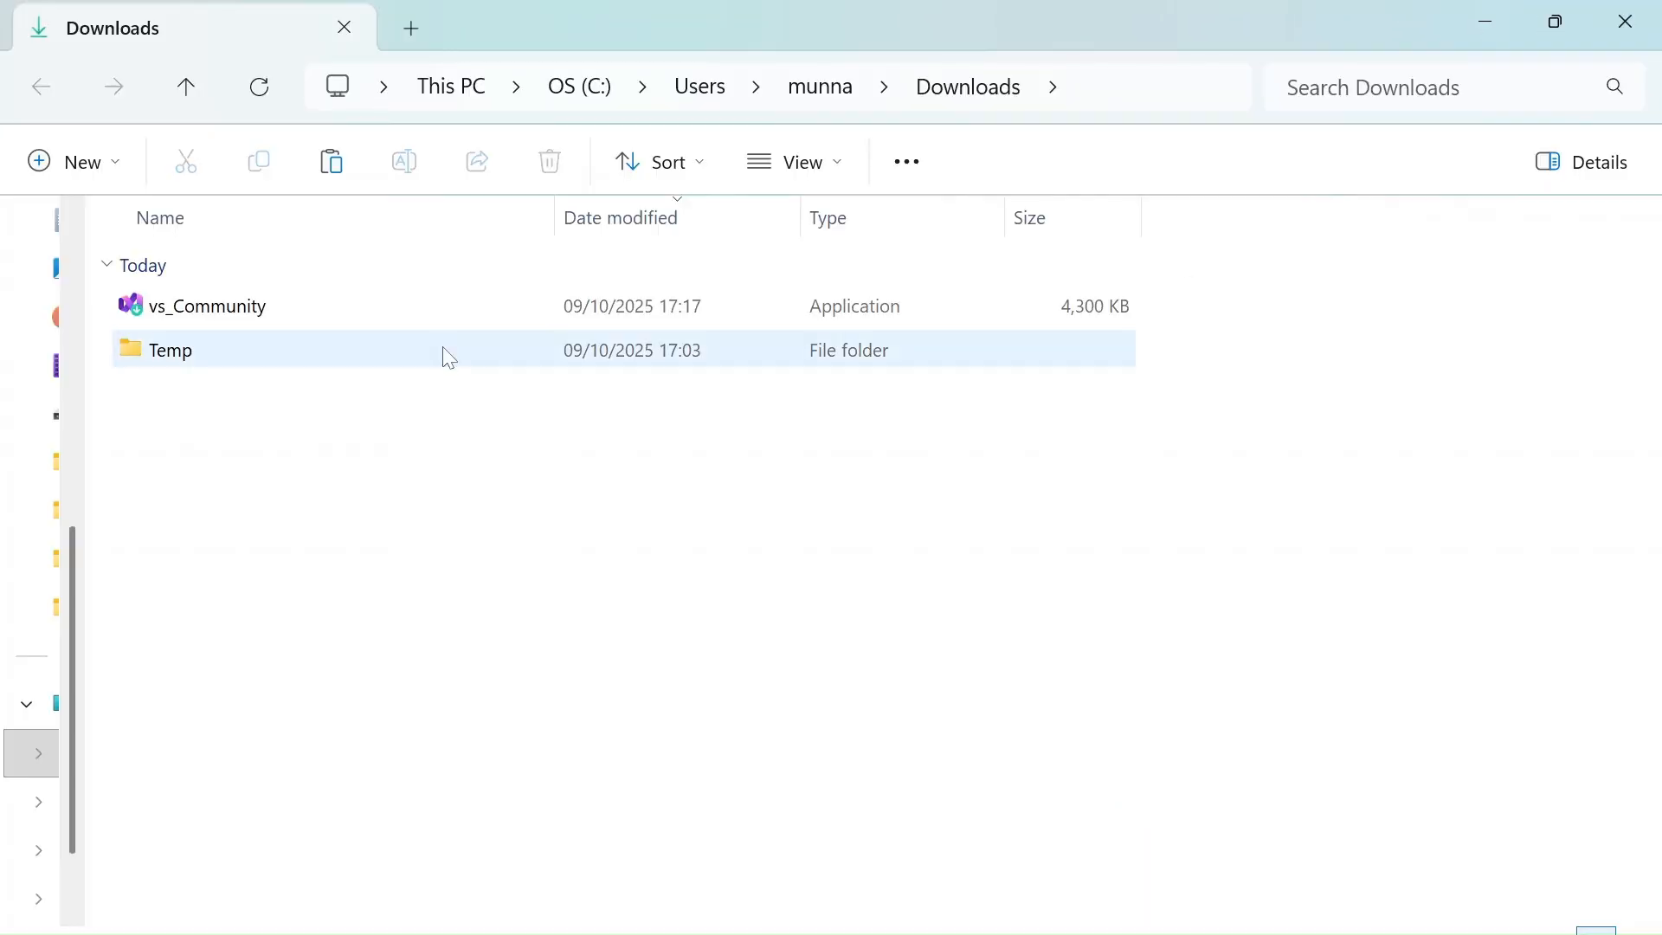
{"action": "left_click", "coordinate": [258, 309]}
{"action": "double_click", "coordinate": [258, 309]}
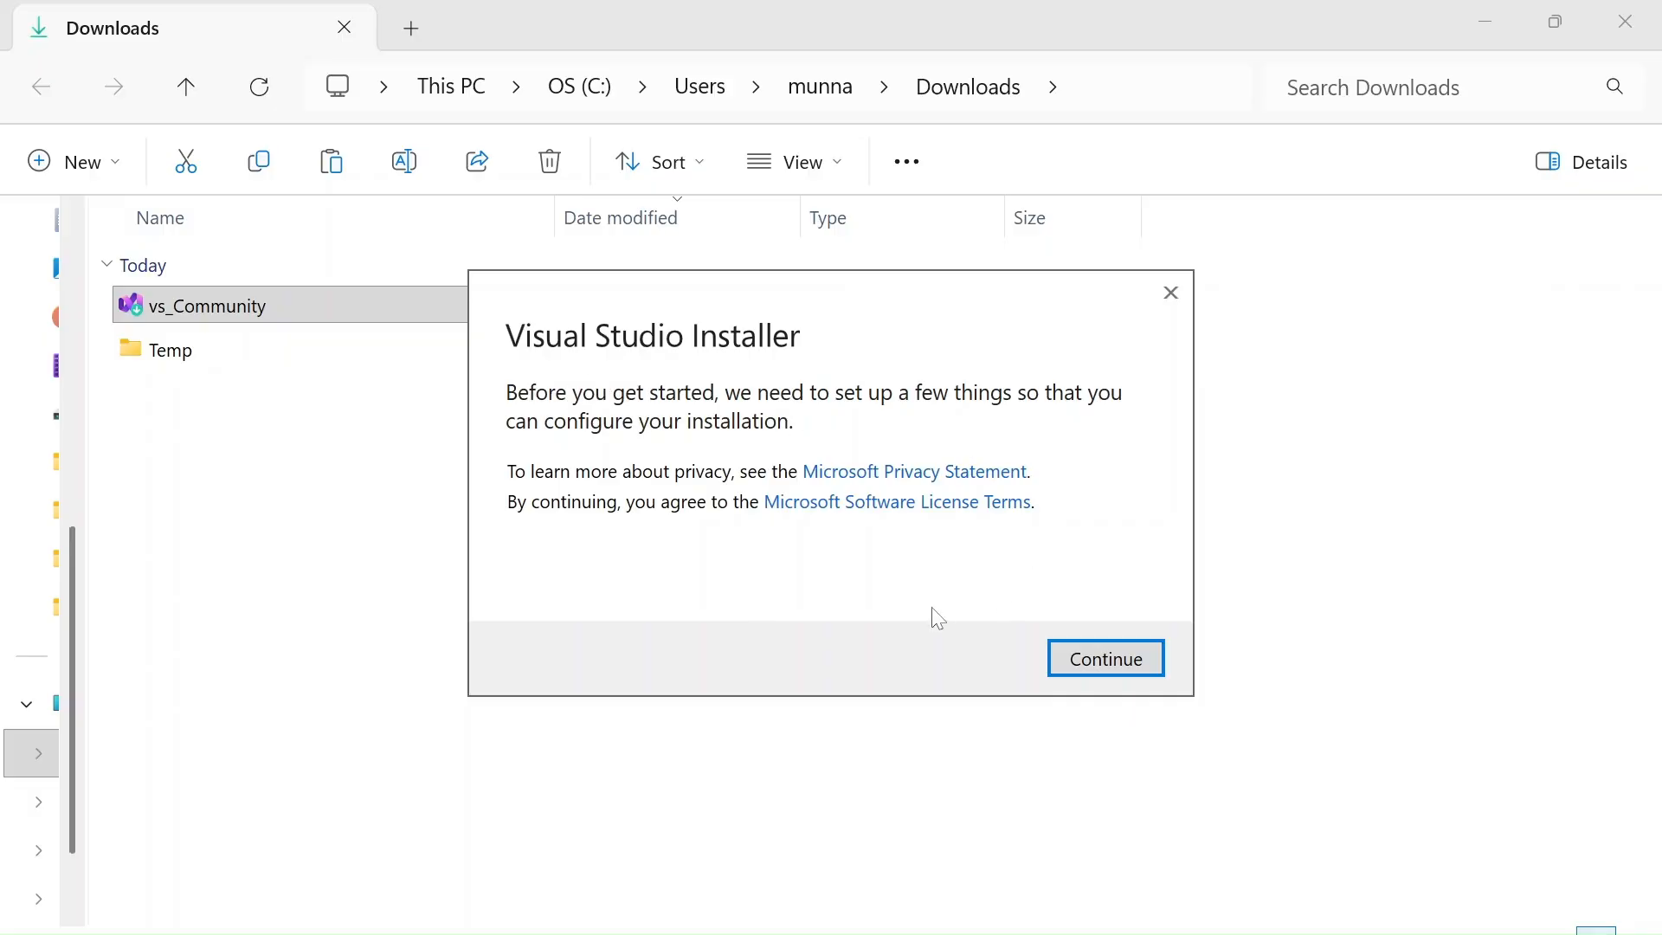
{"action": "left_click", "coordinate": [1088, 675]}
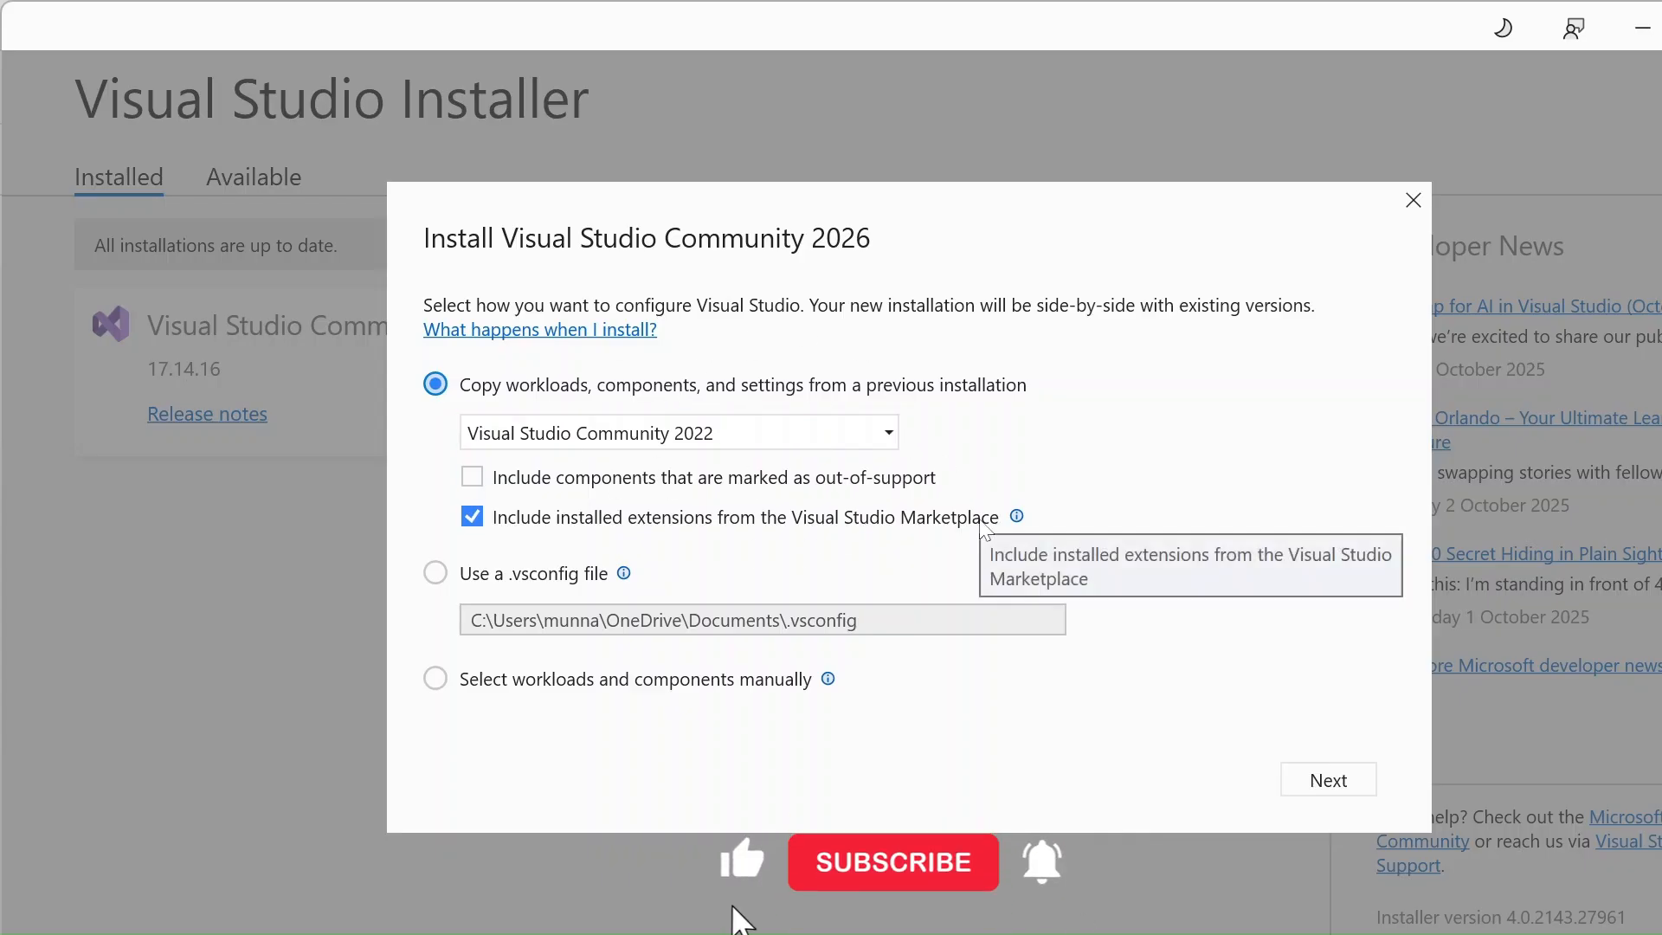
Step: Install Visual Studio Community 2026 with manually selected workloads: ASP.NET and web development, .NET desktop development, and Azure and AI development
{"action": "left_click", "coordinate": [438, 680]}
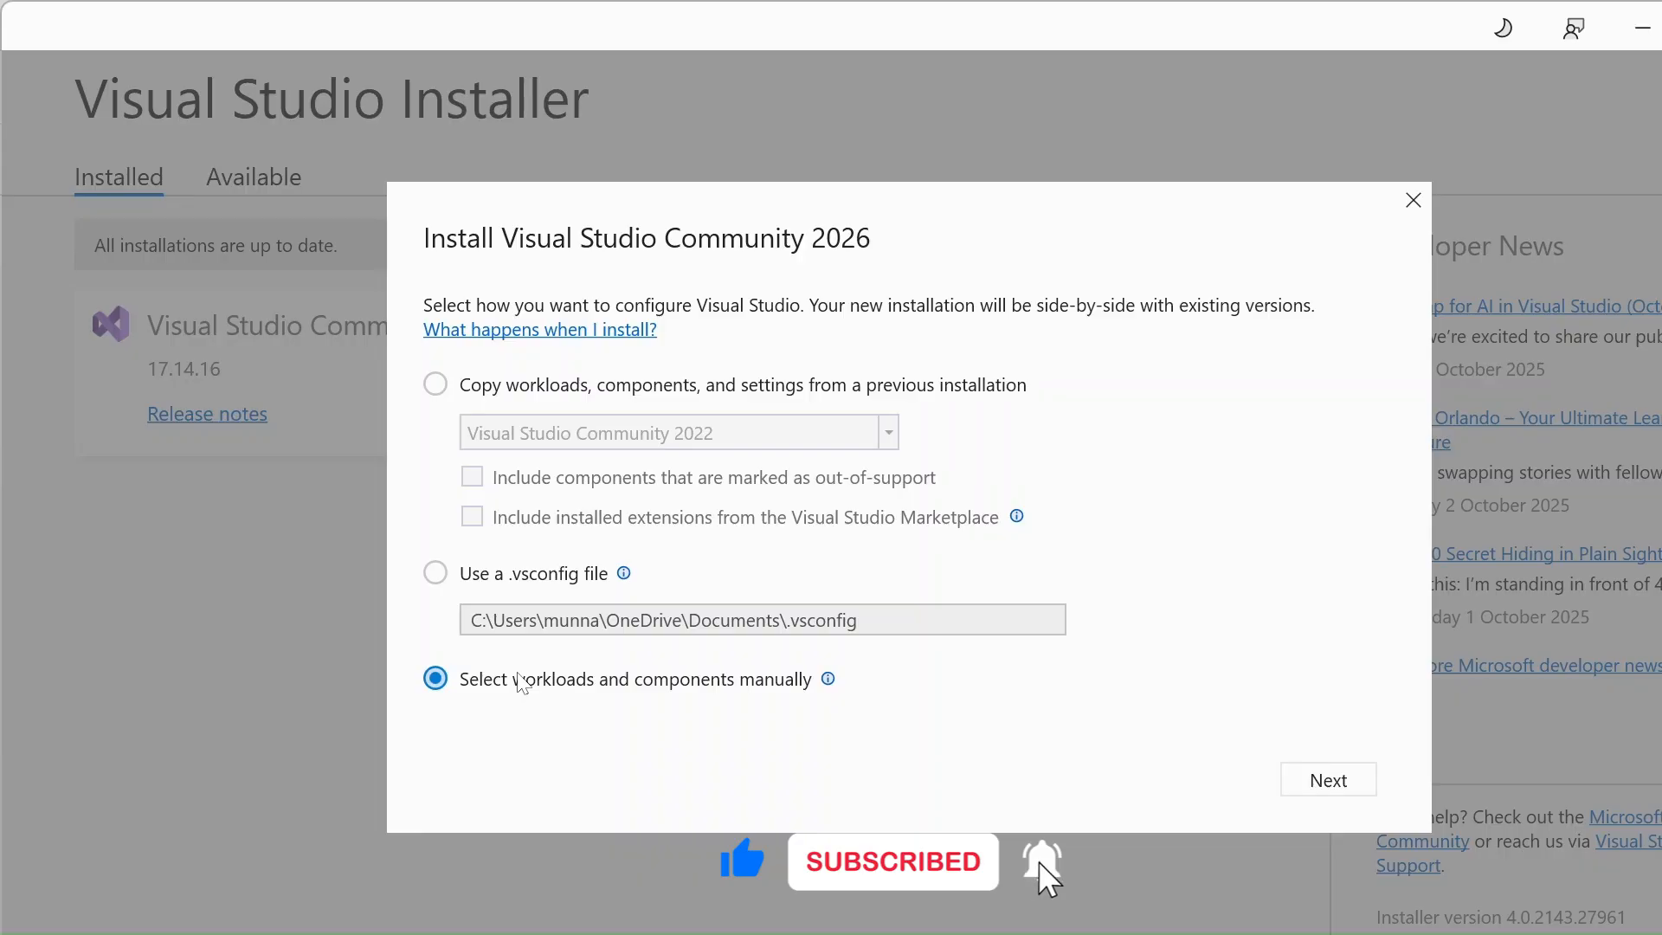
{"action": "left_click", "coordinate": [1326, 781]}
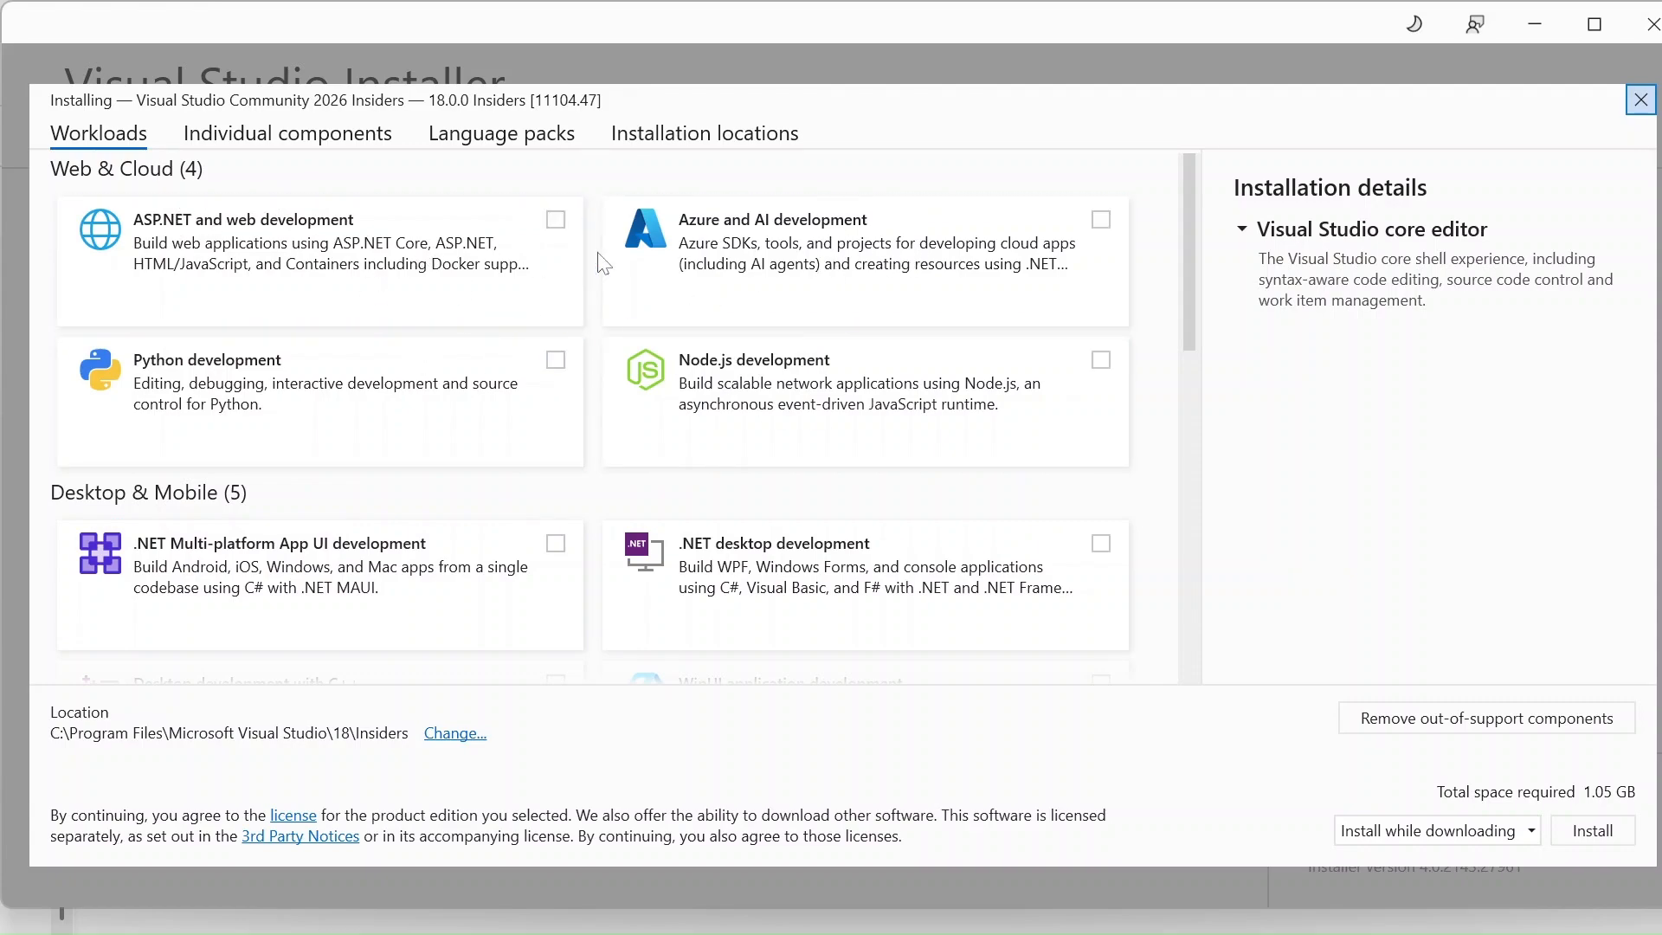
{"action": "left_click", "coordinate": [559, 226]}
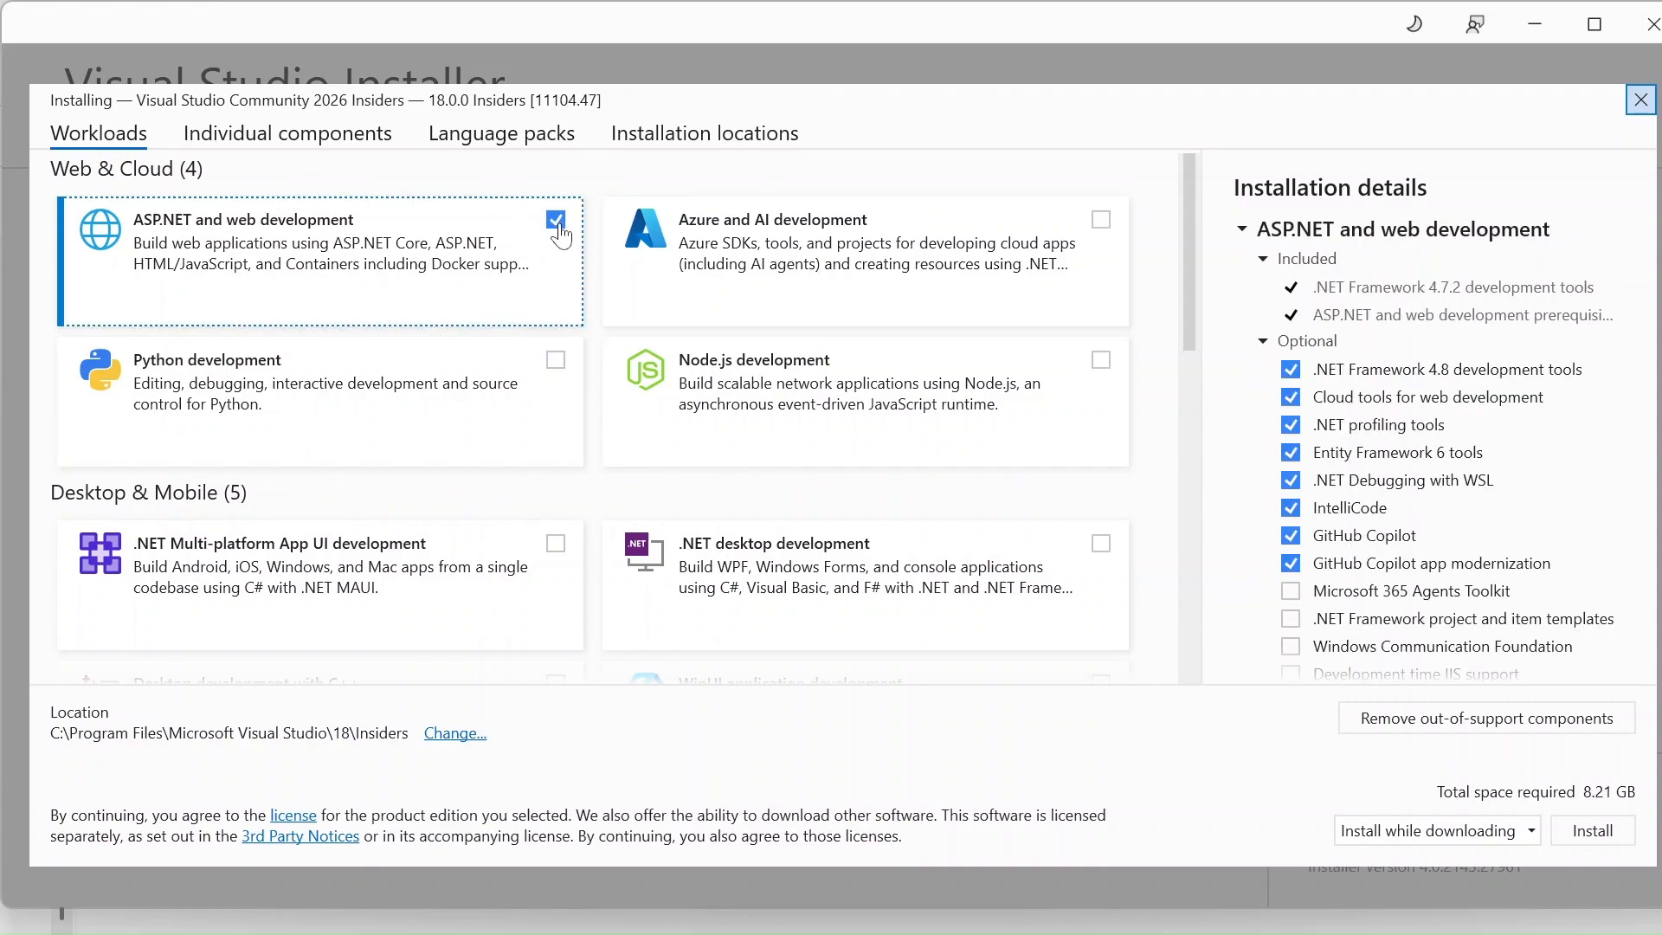
{"action": "left_click", "coordinate": [1100, 545]}
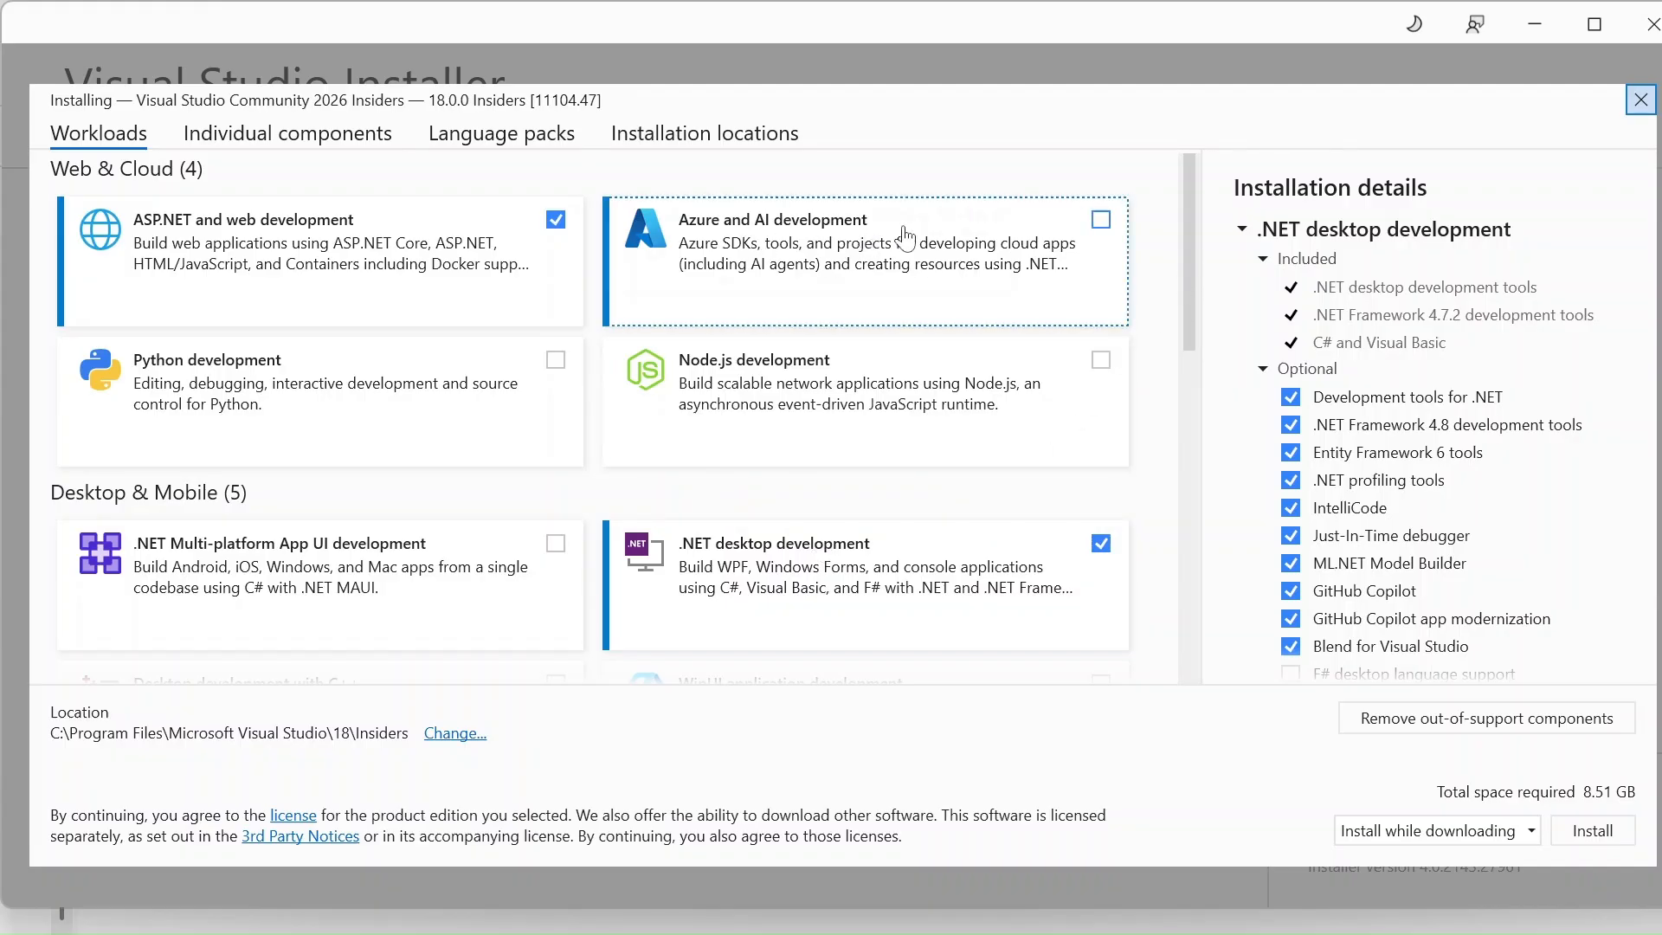
{"action": "left_click", "coordinate": [1100, 222]}
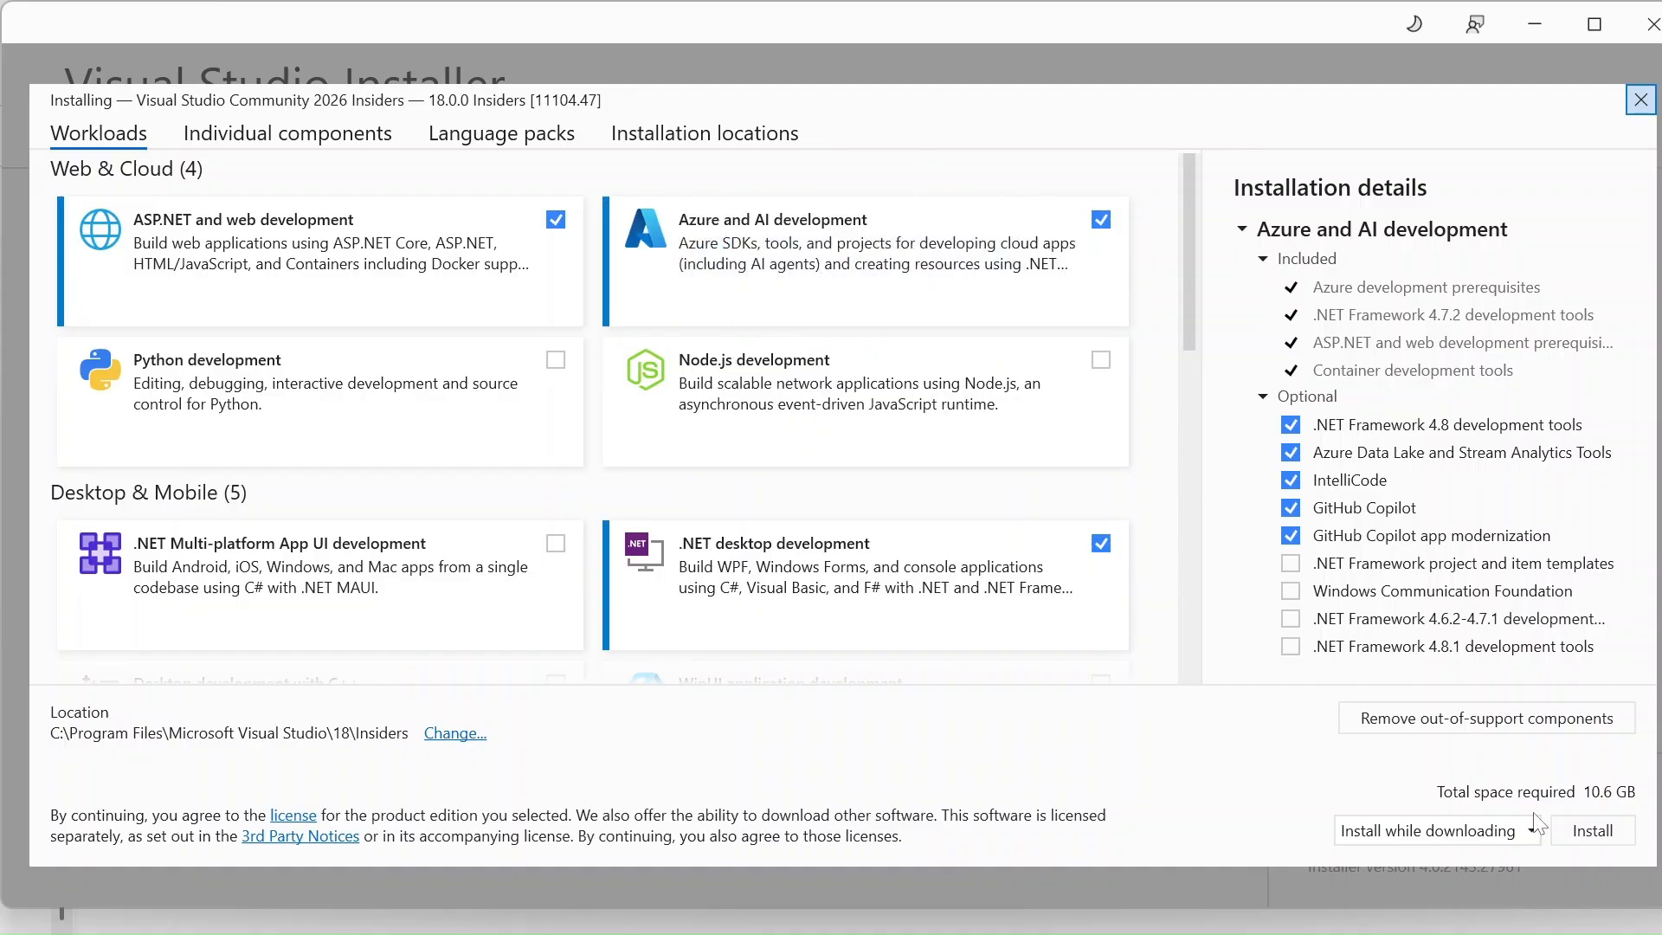
{"action": "left_click", "coordinate": [1582, 822]}
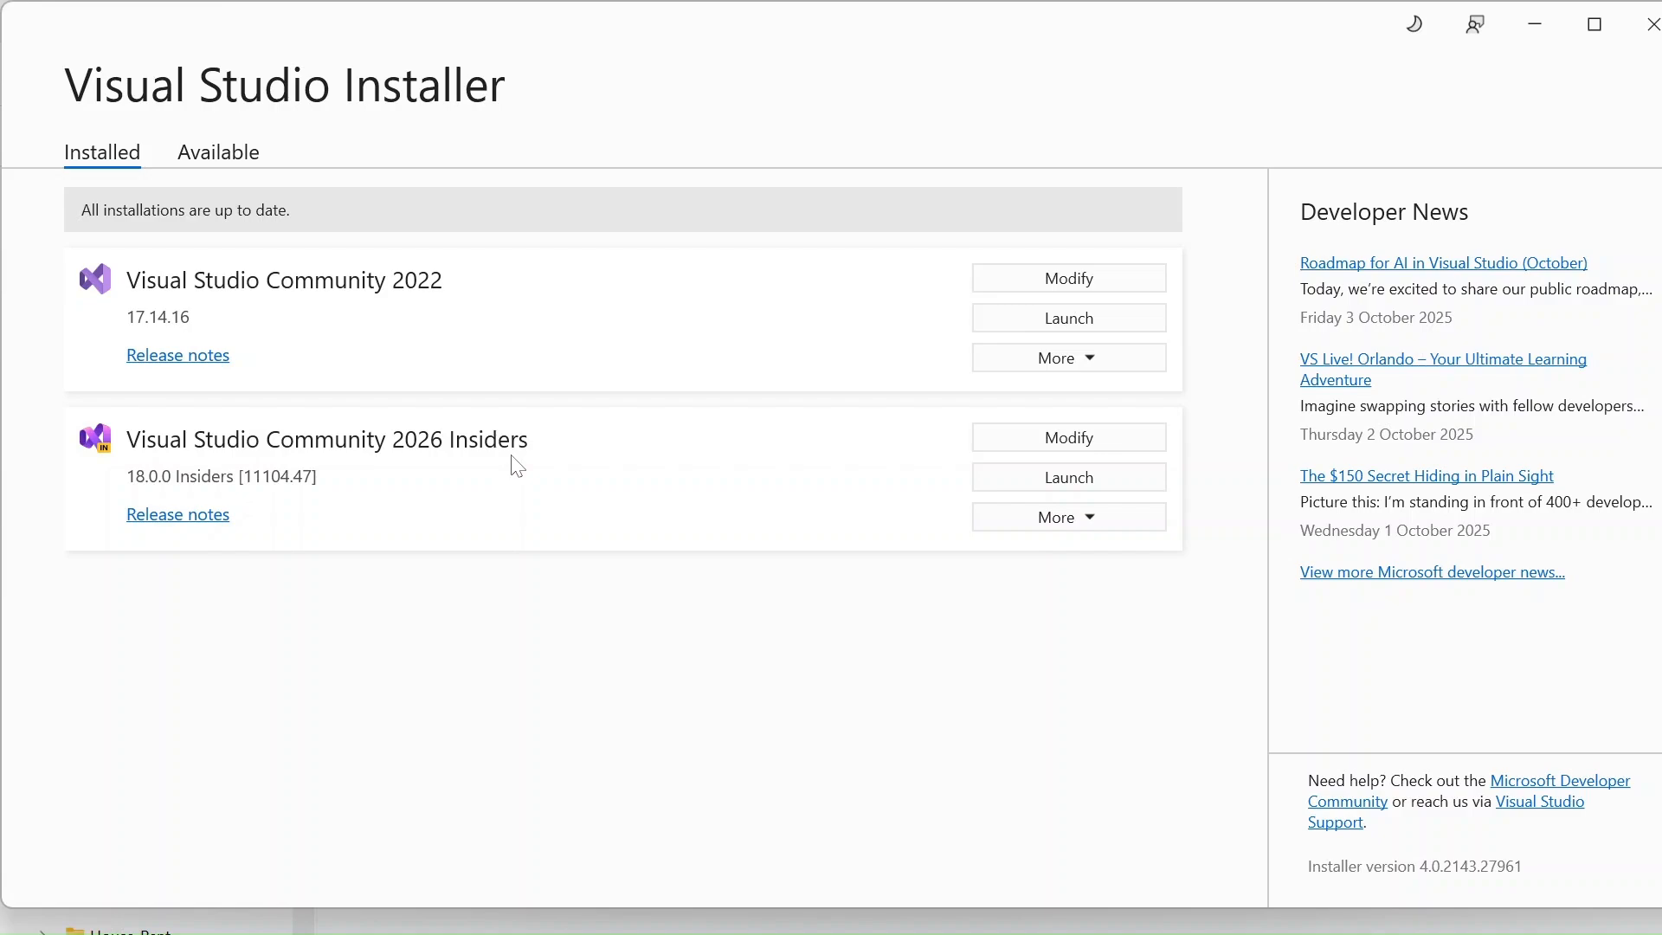
Step: Open the Visual Studio Community 2026 Insiders installation for modification and view its individual .NET components
{"action": "left_click", "coordinate": [1044, 447]}
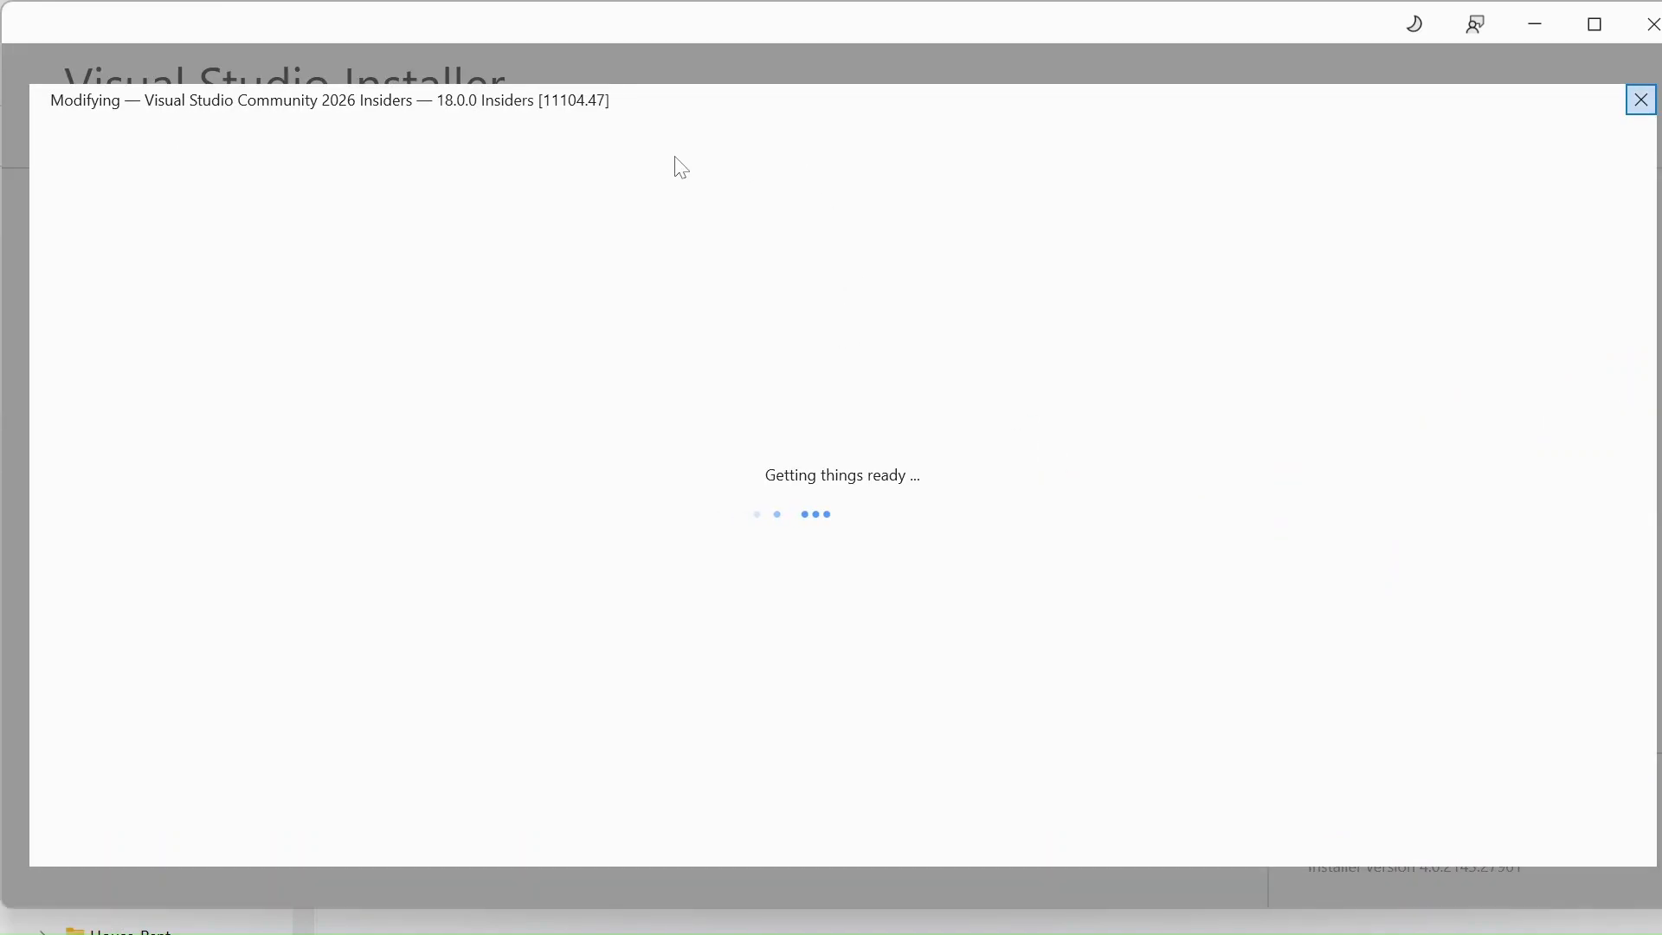
{"action": "left_click", "coordinate": [333, 136]}
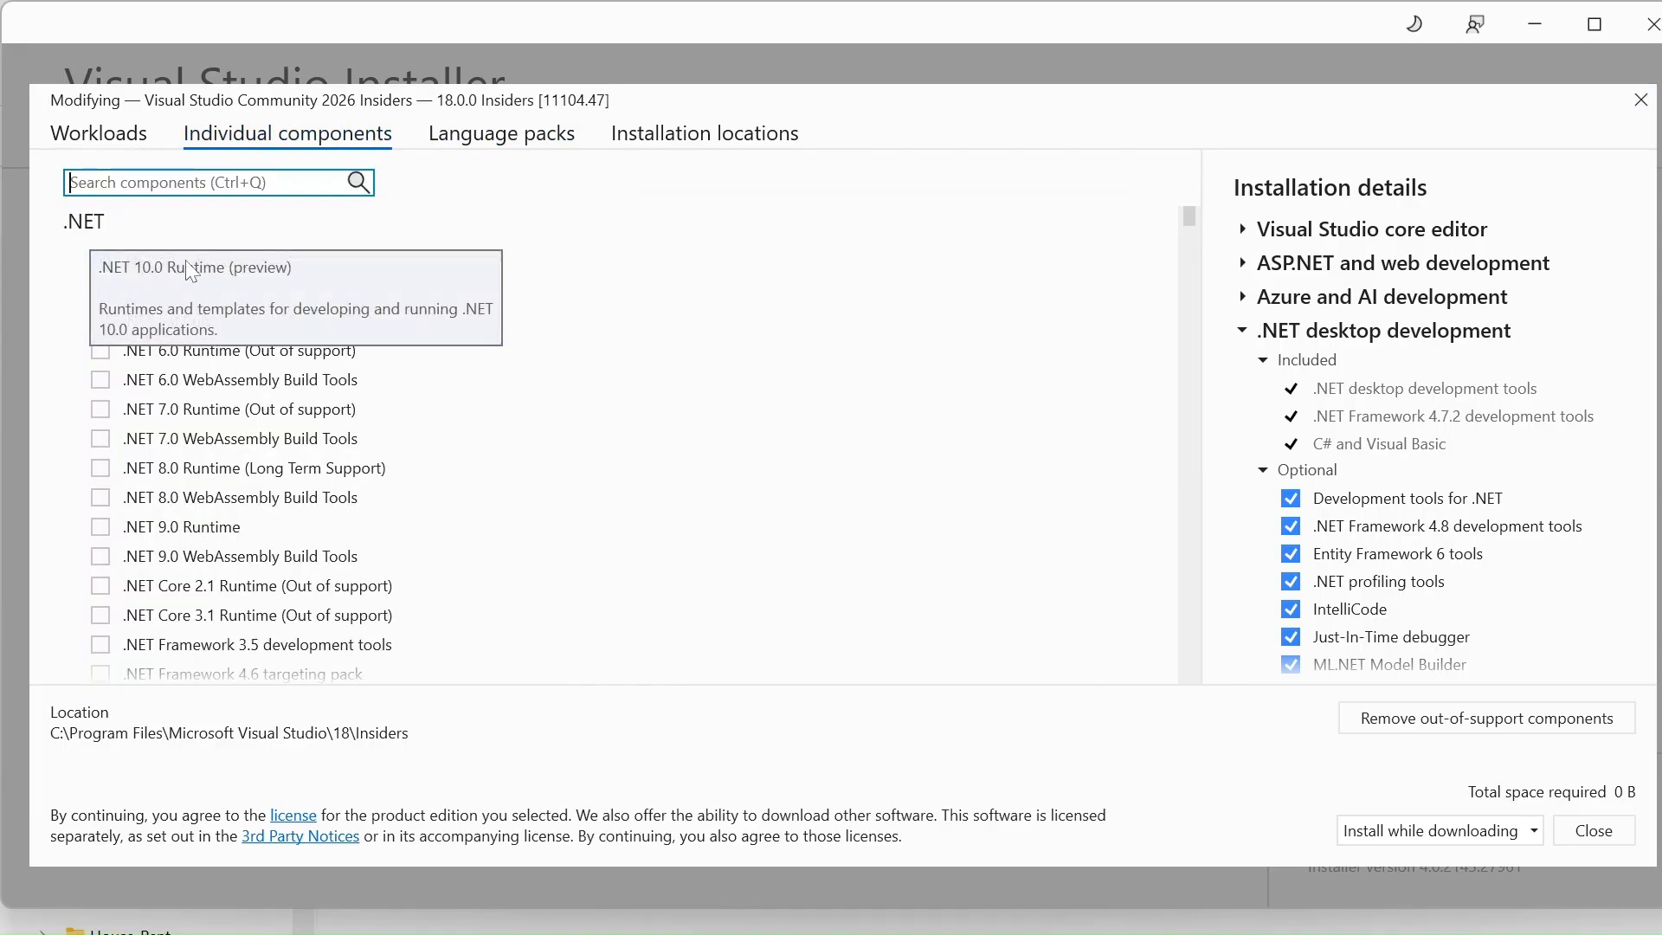
{"action": "left_click", "coordinate": [499, 246]}
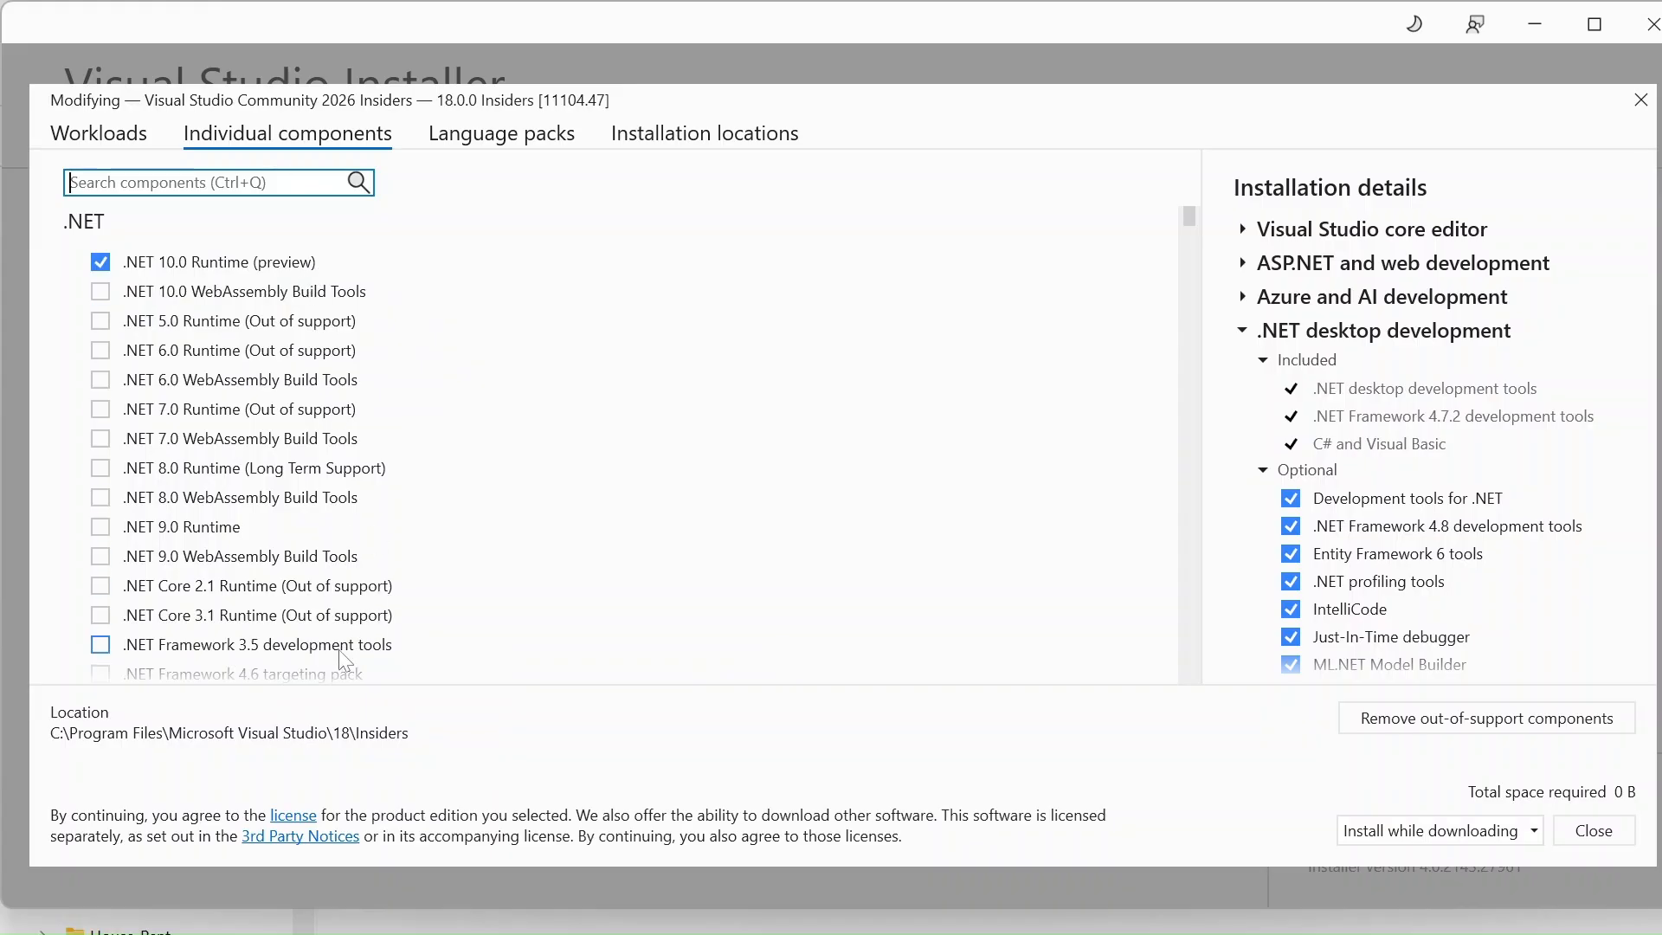
Step: Try adding the .NET 9.0 Runtime and .NET 8.0 Runtime (Long Term Support) components, clear both, and close the modification after reviewing the workloads
{"action": "left_click", "coordinate": [101, 526]}
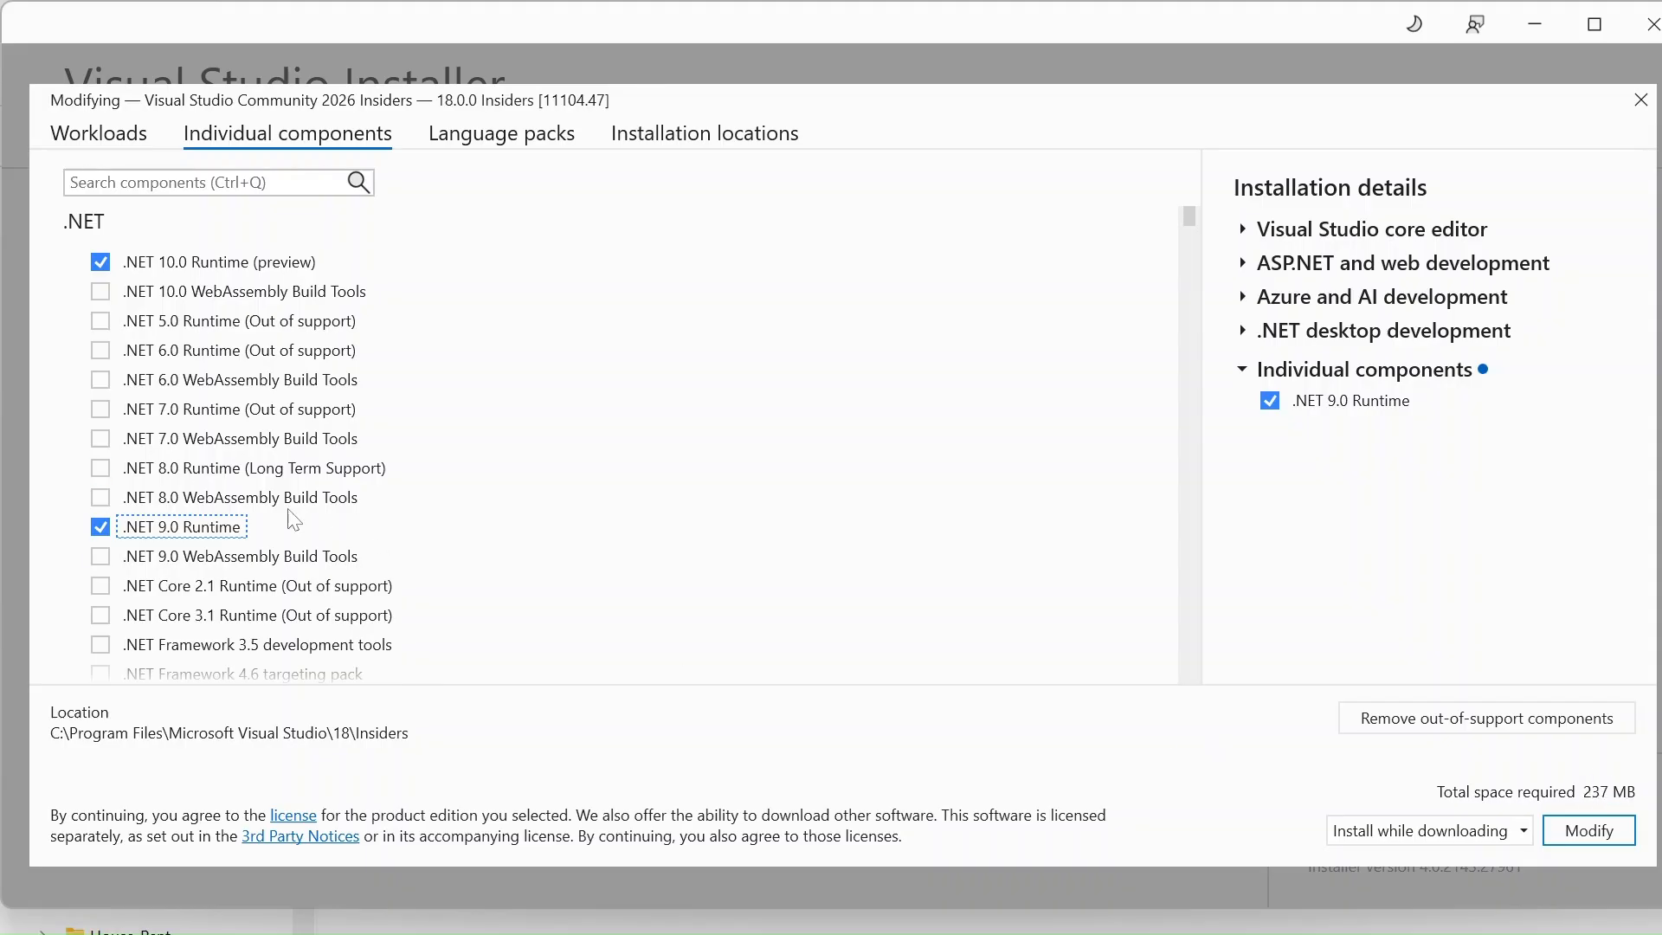
{"action": "left_click", "coordinate": [96, 468]}
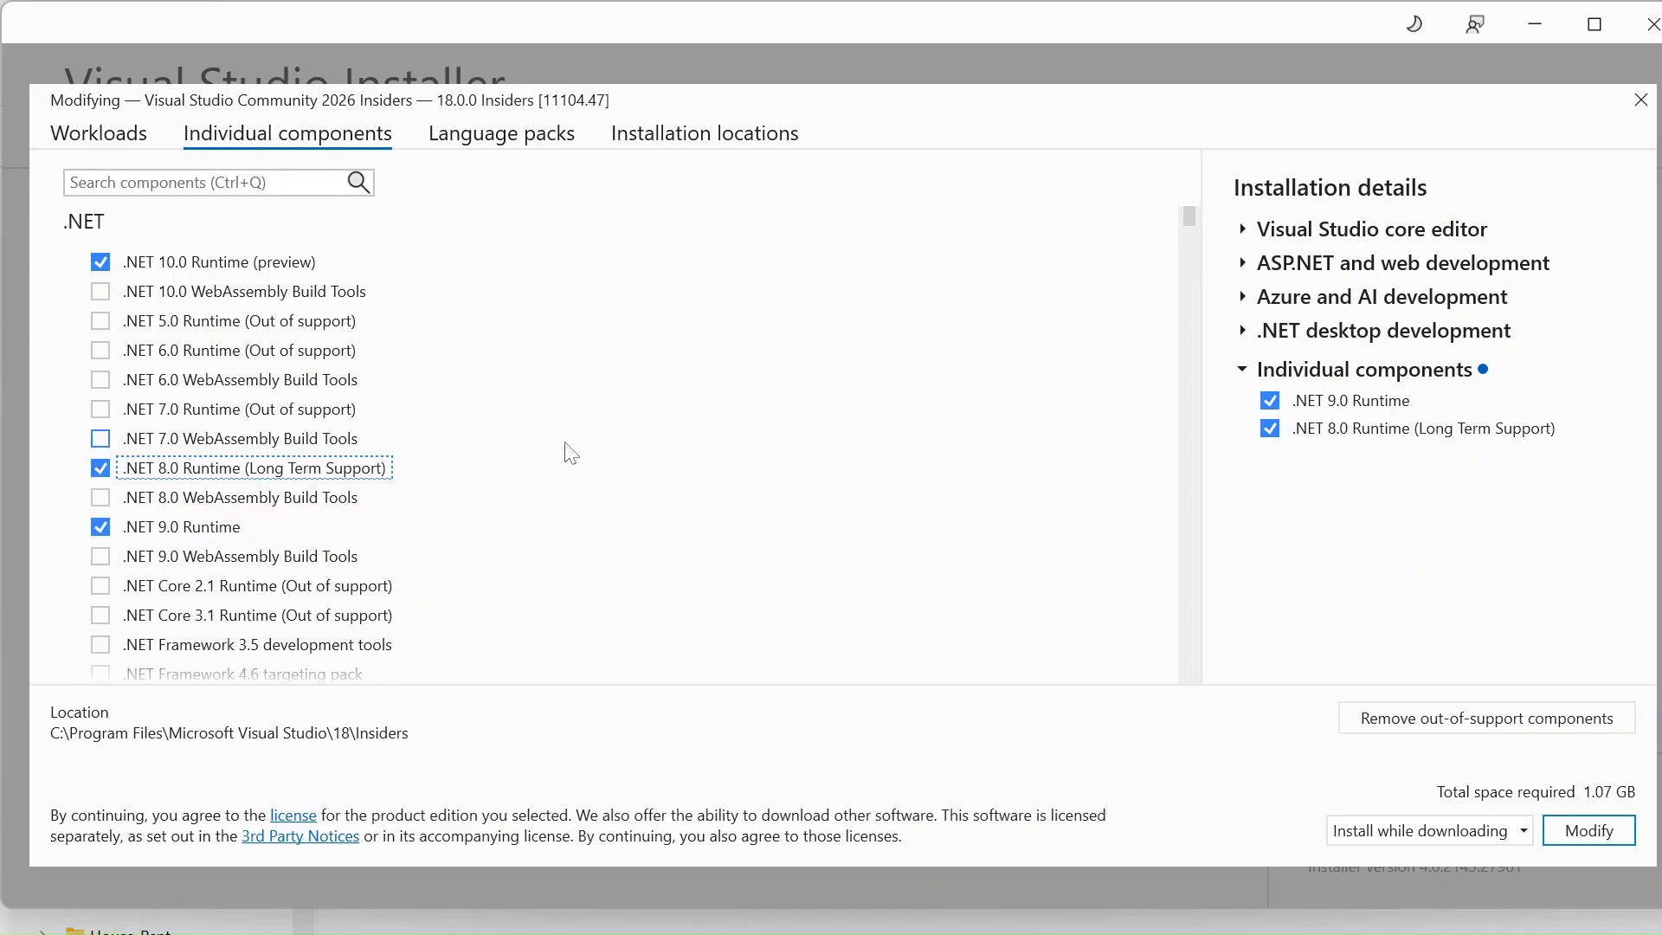
{"action": "left_click", "coordinate": [101, 527]}
{"action": "left_click", "coordinate": [101, 469]}
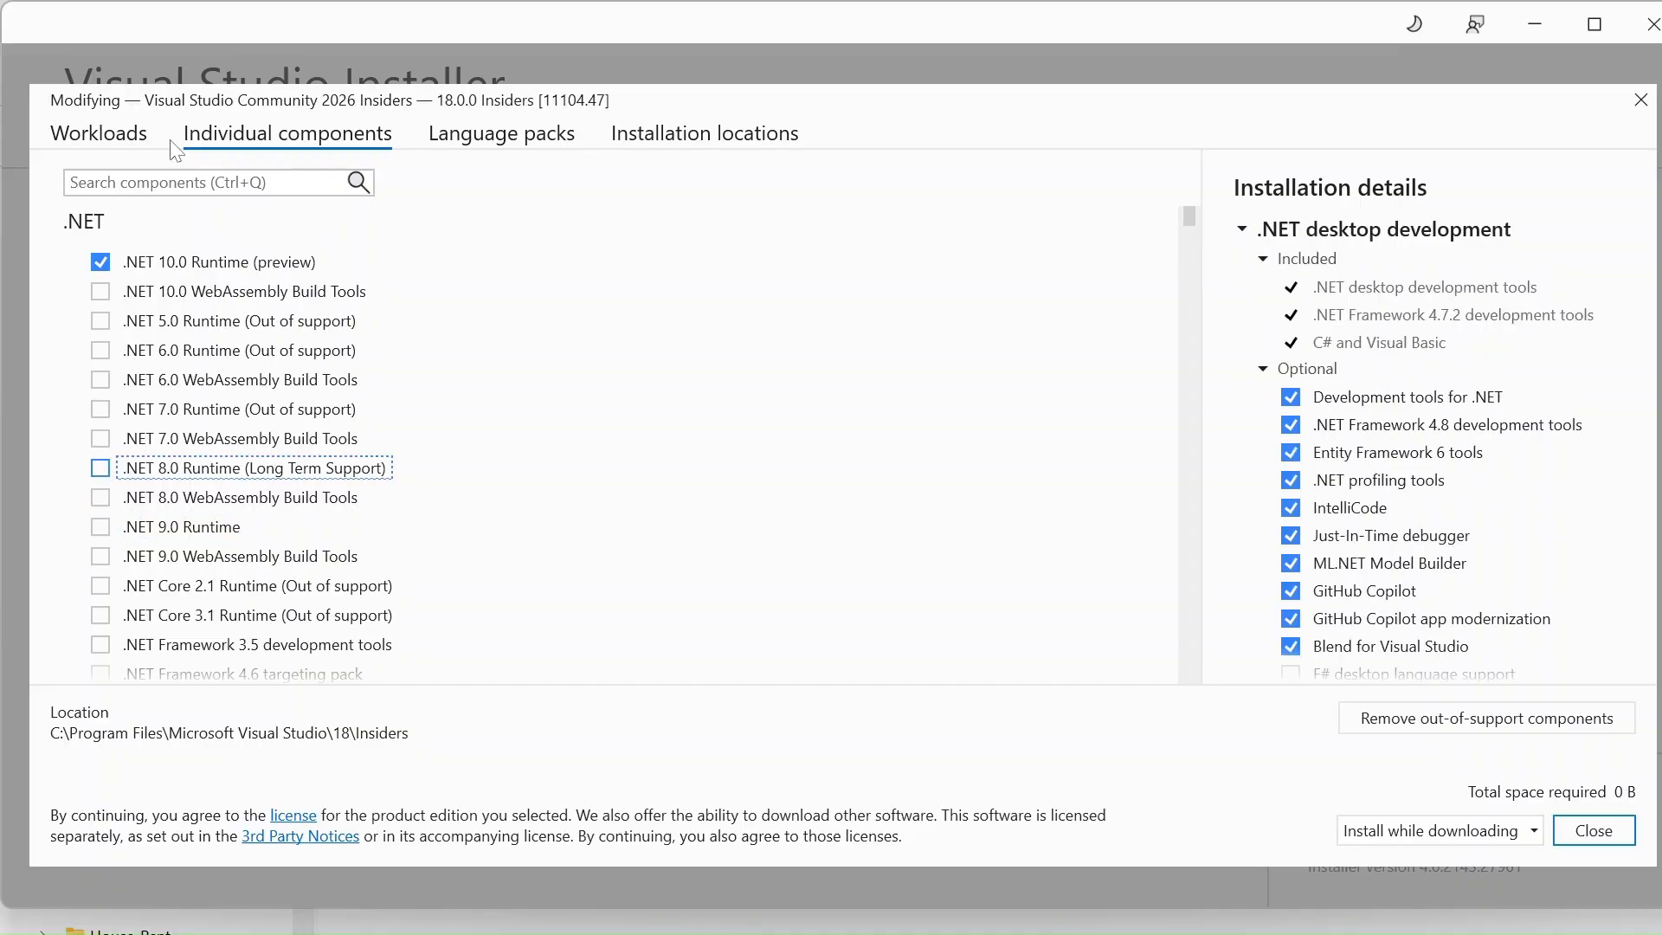
{"action": "left_click", "coordinate": [111, 143]}
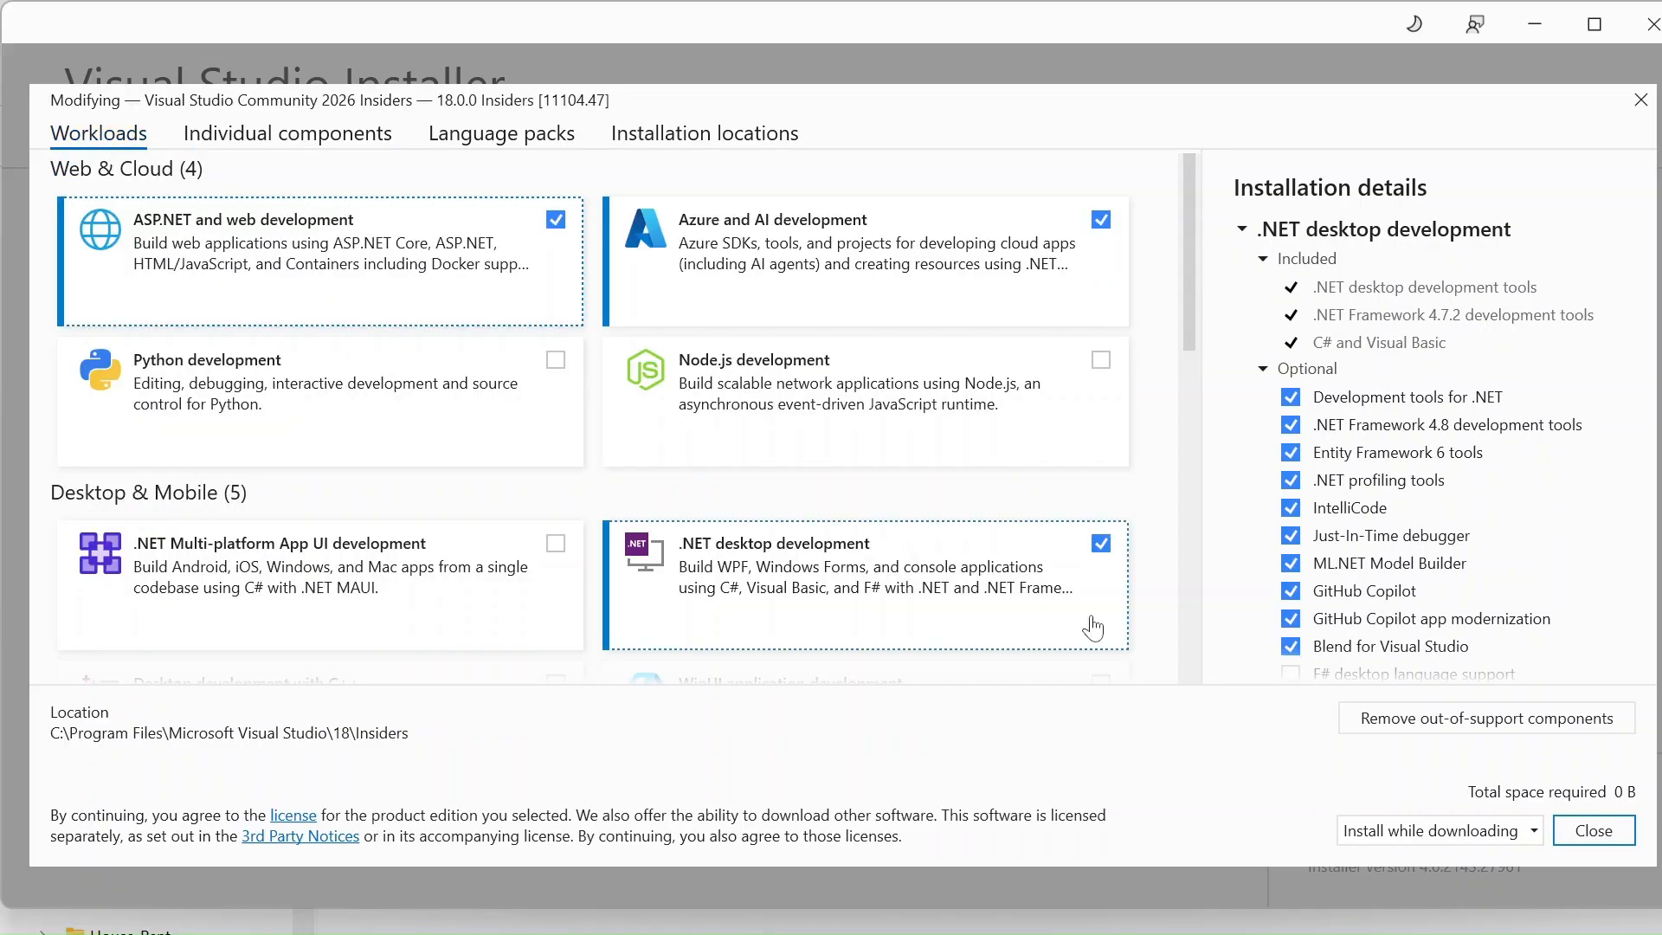
{"action": "left_click", "coordinate": [1595, 841]}
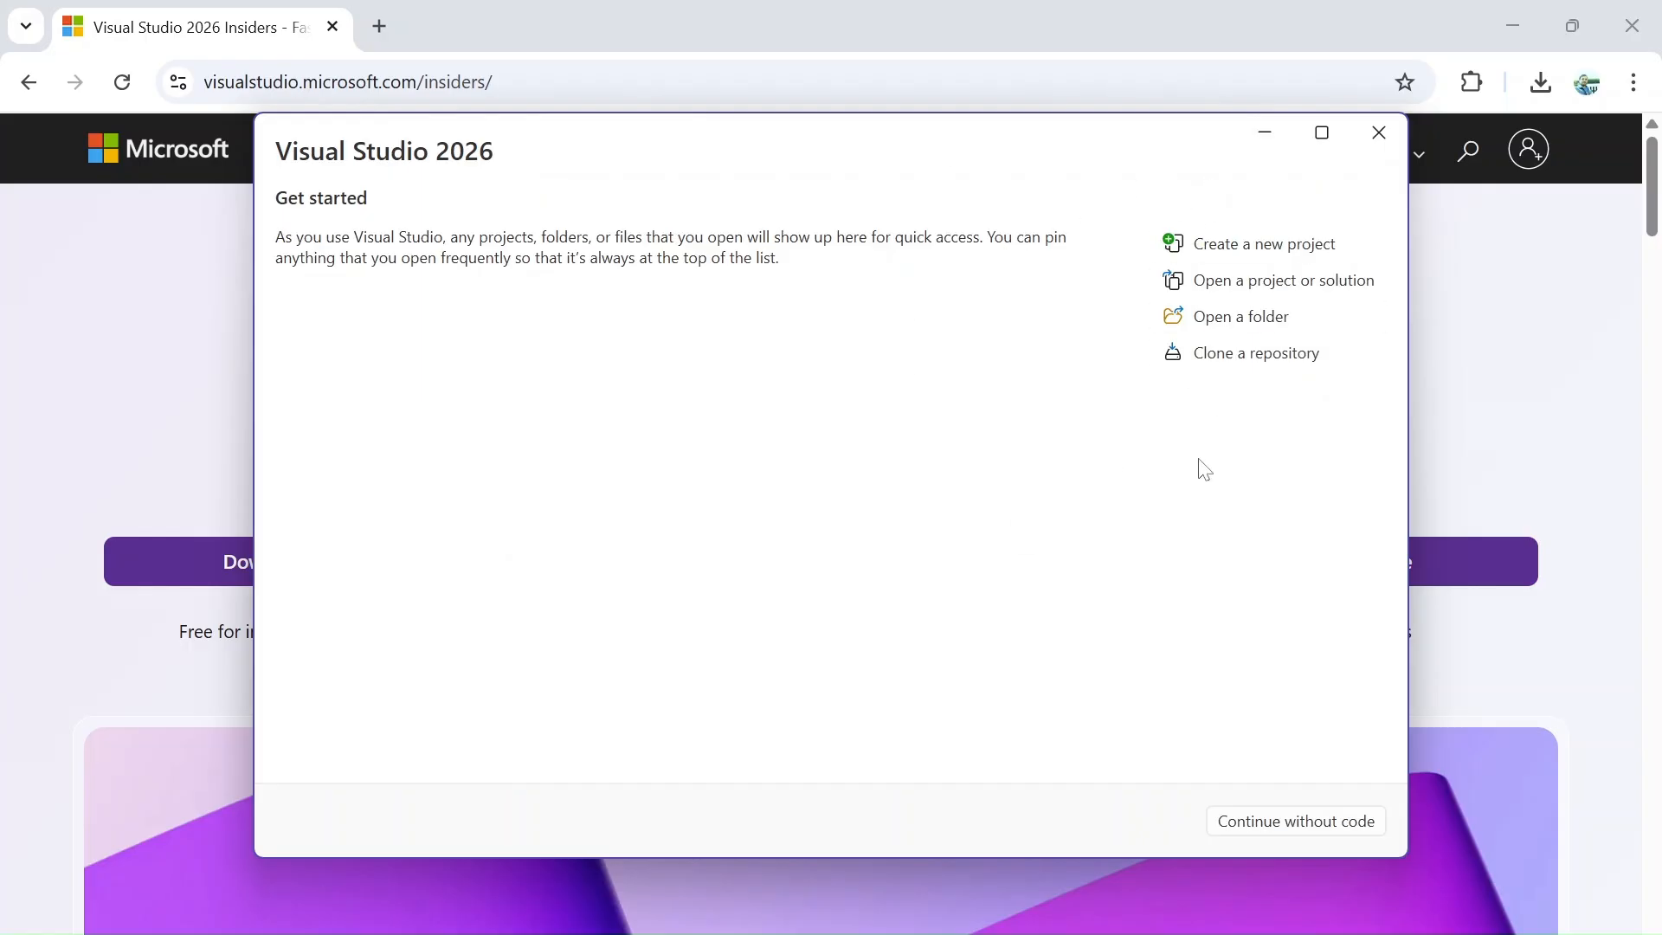
Step: Start a new project in Visual Studio 2026, filter the templates by "Console", and choose the C# Console App
{"action": "left_click", "coordinate": [1268, 246]}
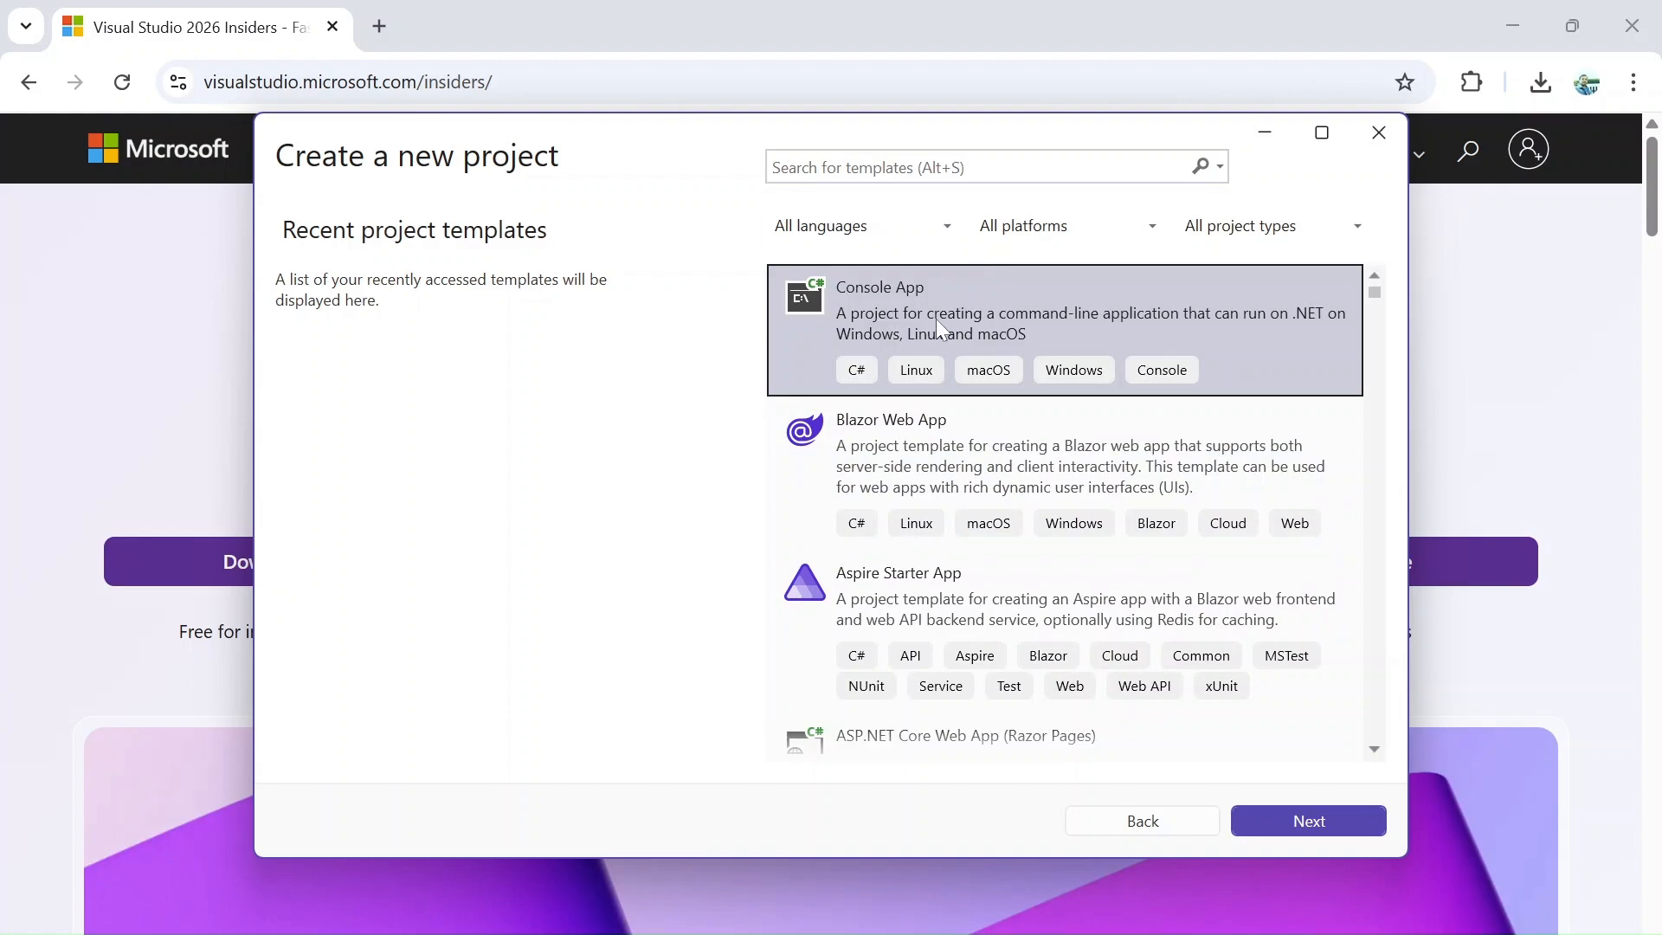
{"action": "key", "text": "alt+s"}
{"action": "type", "text": "co"}
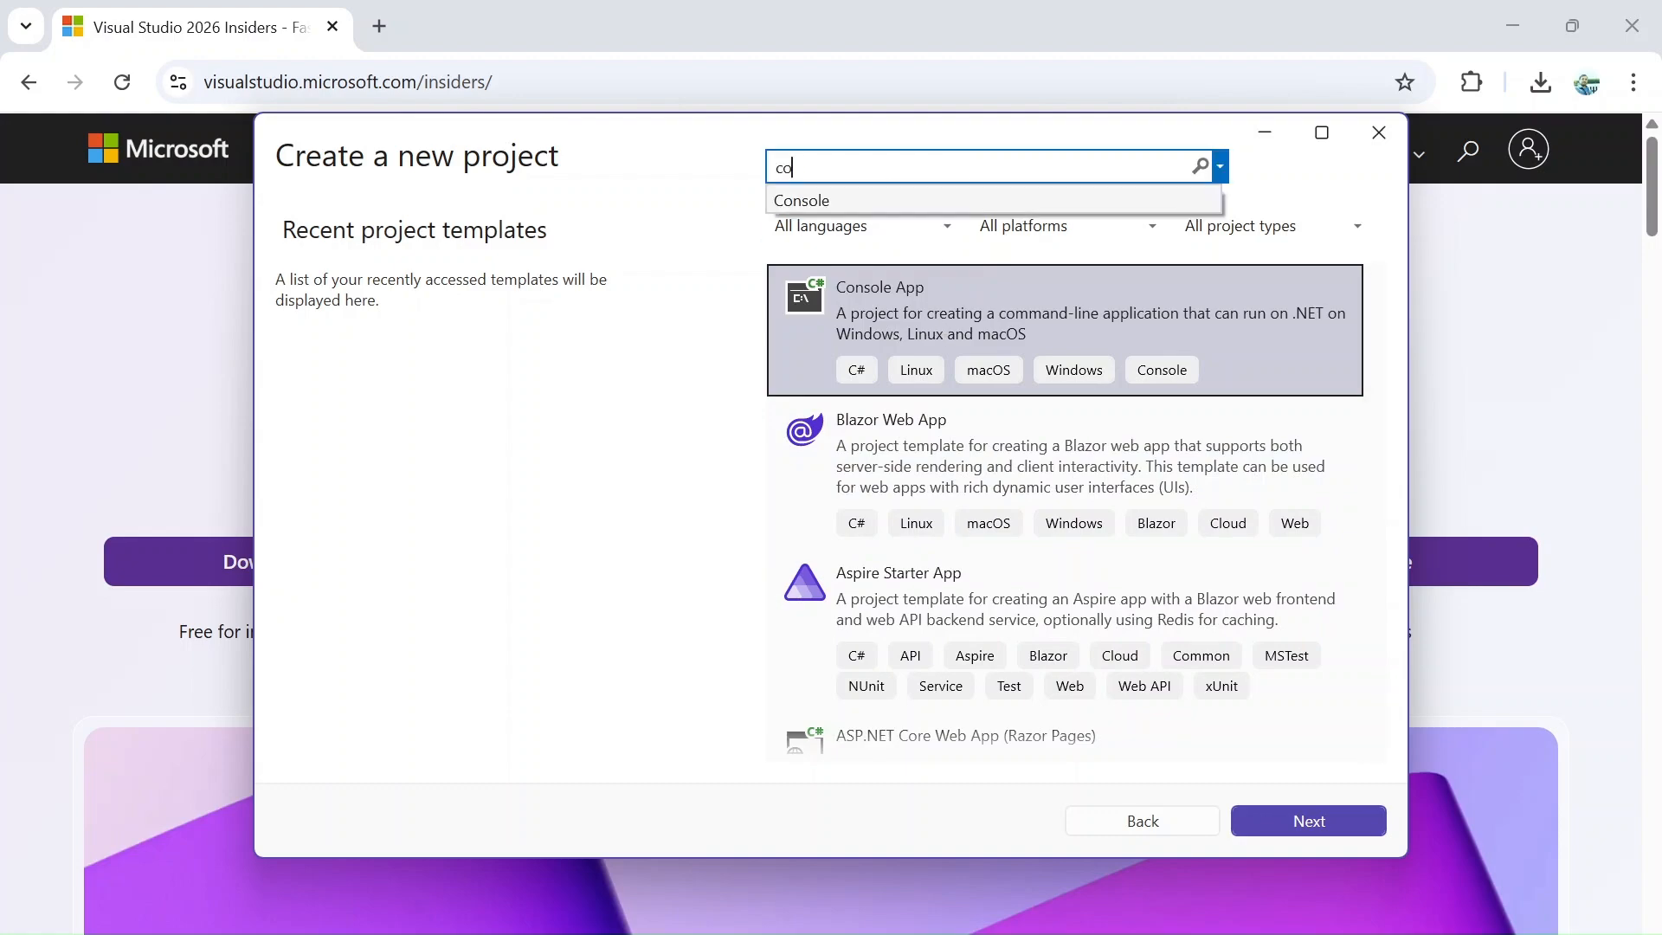
{"action": "type", "text": "nsol"}
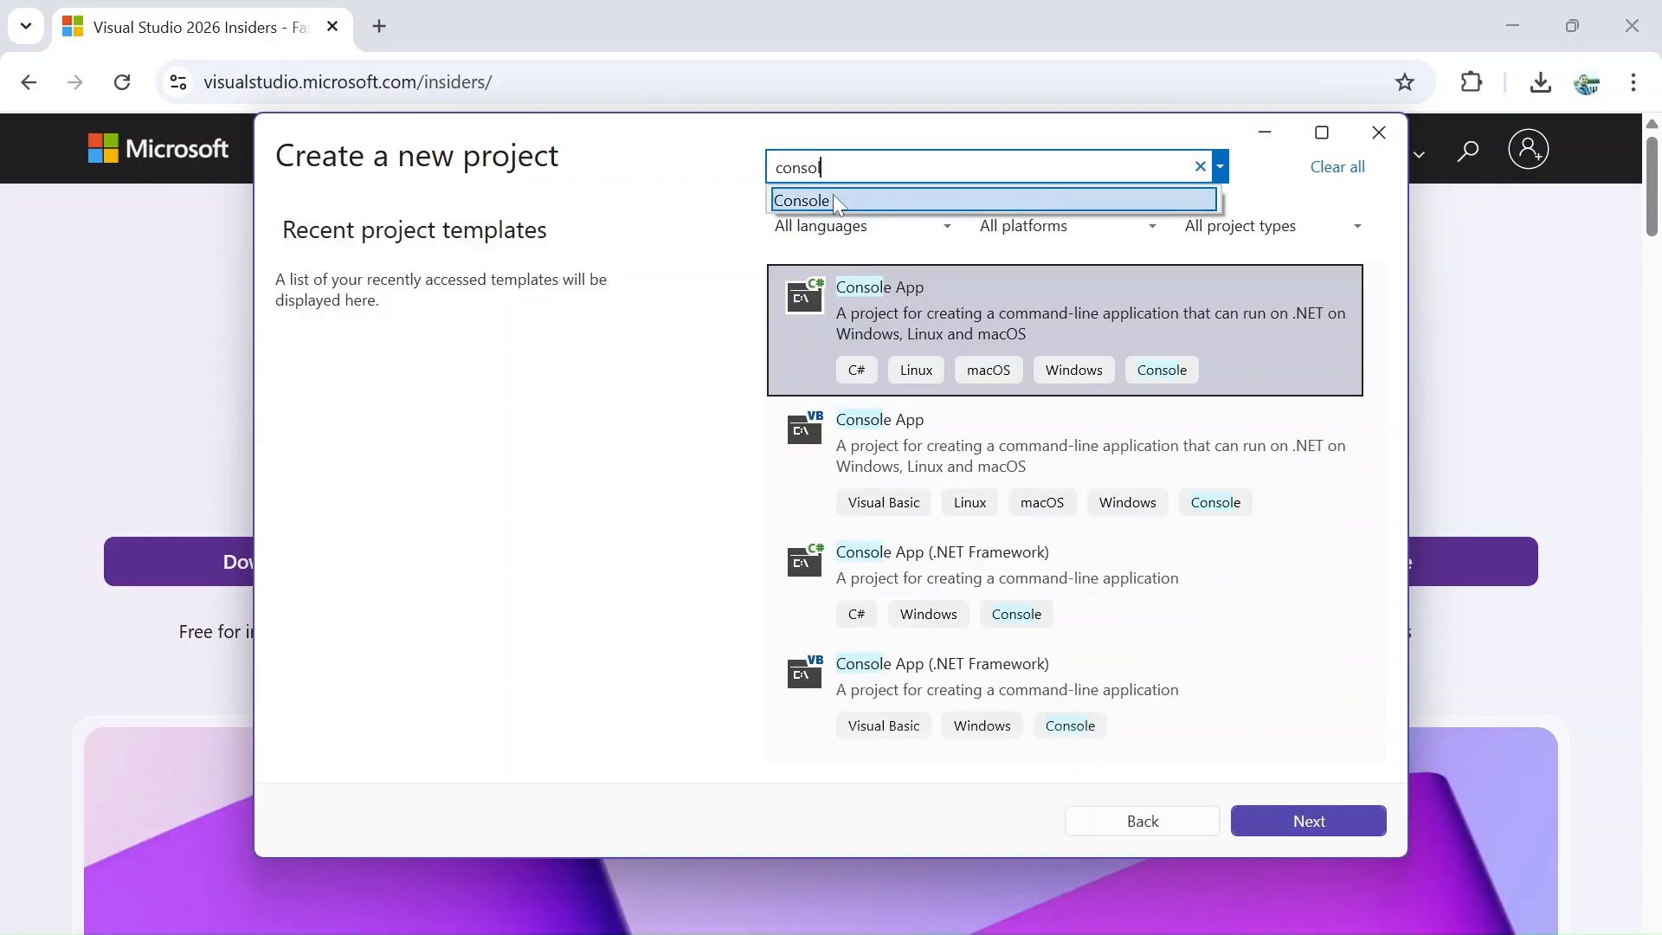
{"action": "left_click", "coordinate": [833, 199]}
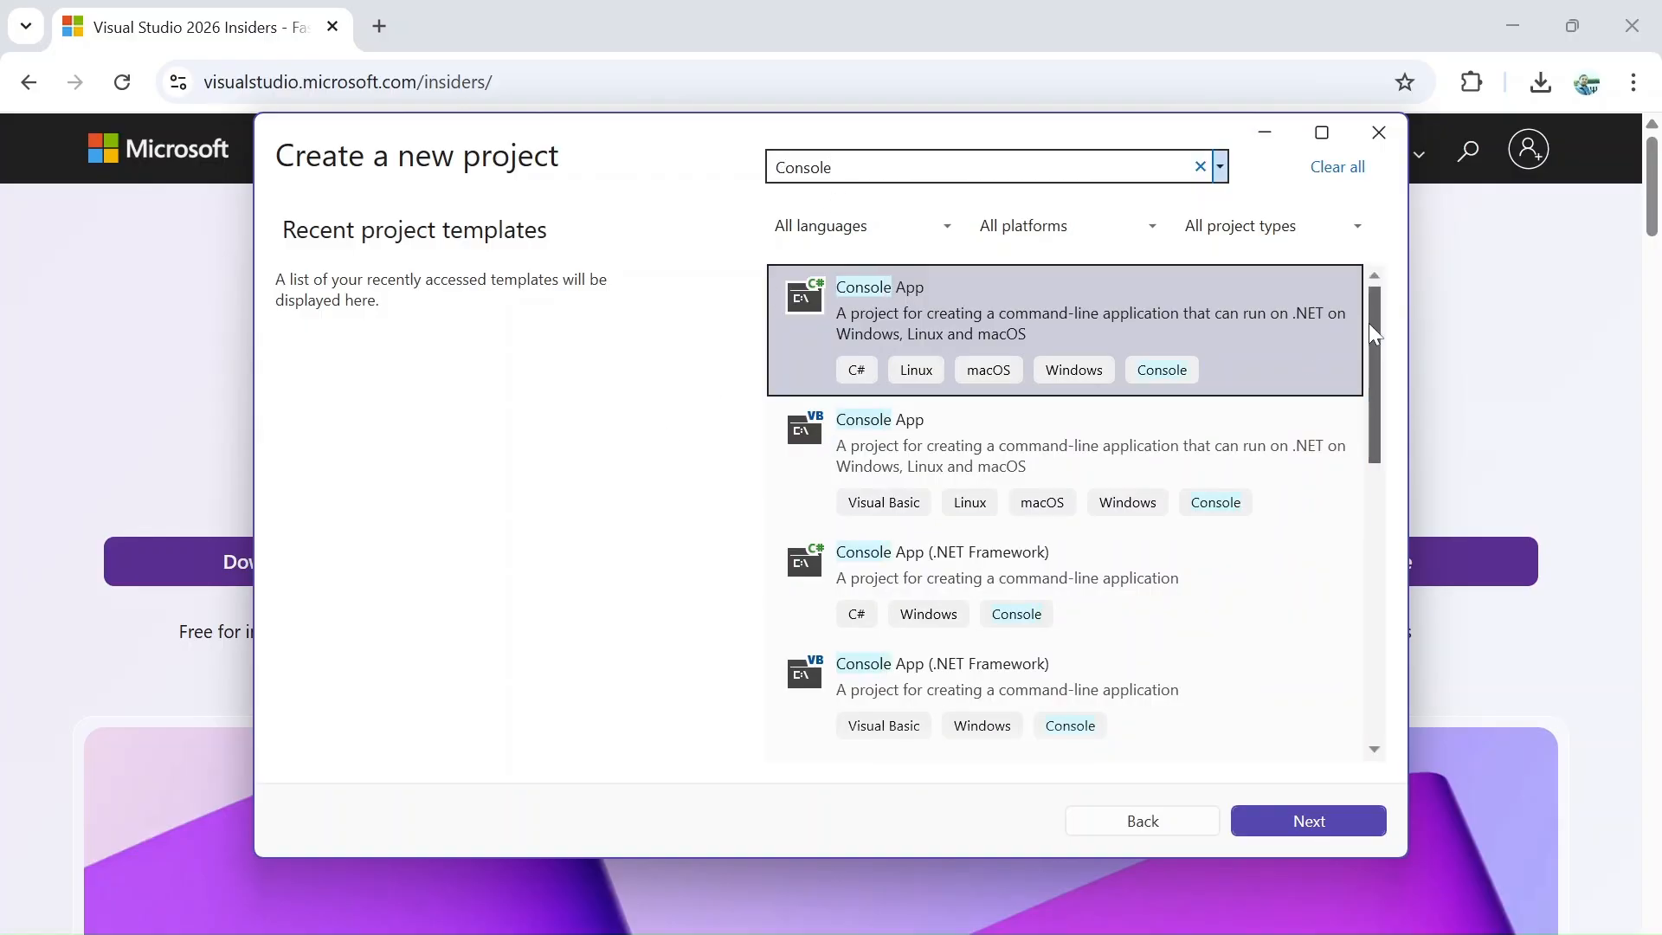
{"action": "mouse_move", "coordinate": [1371, 333]}
{"action": "left_mouse_down"}
{"action": "mouse_move", "coordinate": [1370, 623]}
{"action": "mouse_move", "coordinate": [1371, 305]}
{"action": "left_mouse_up"}
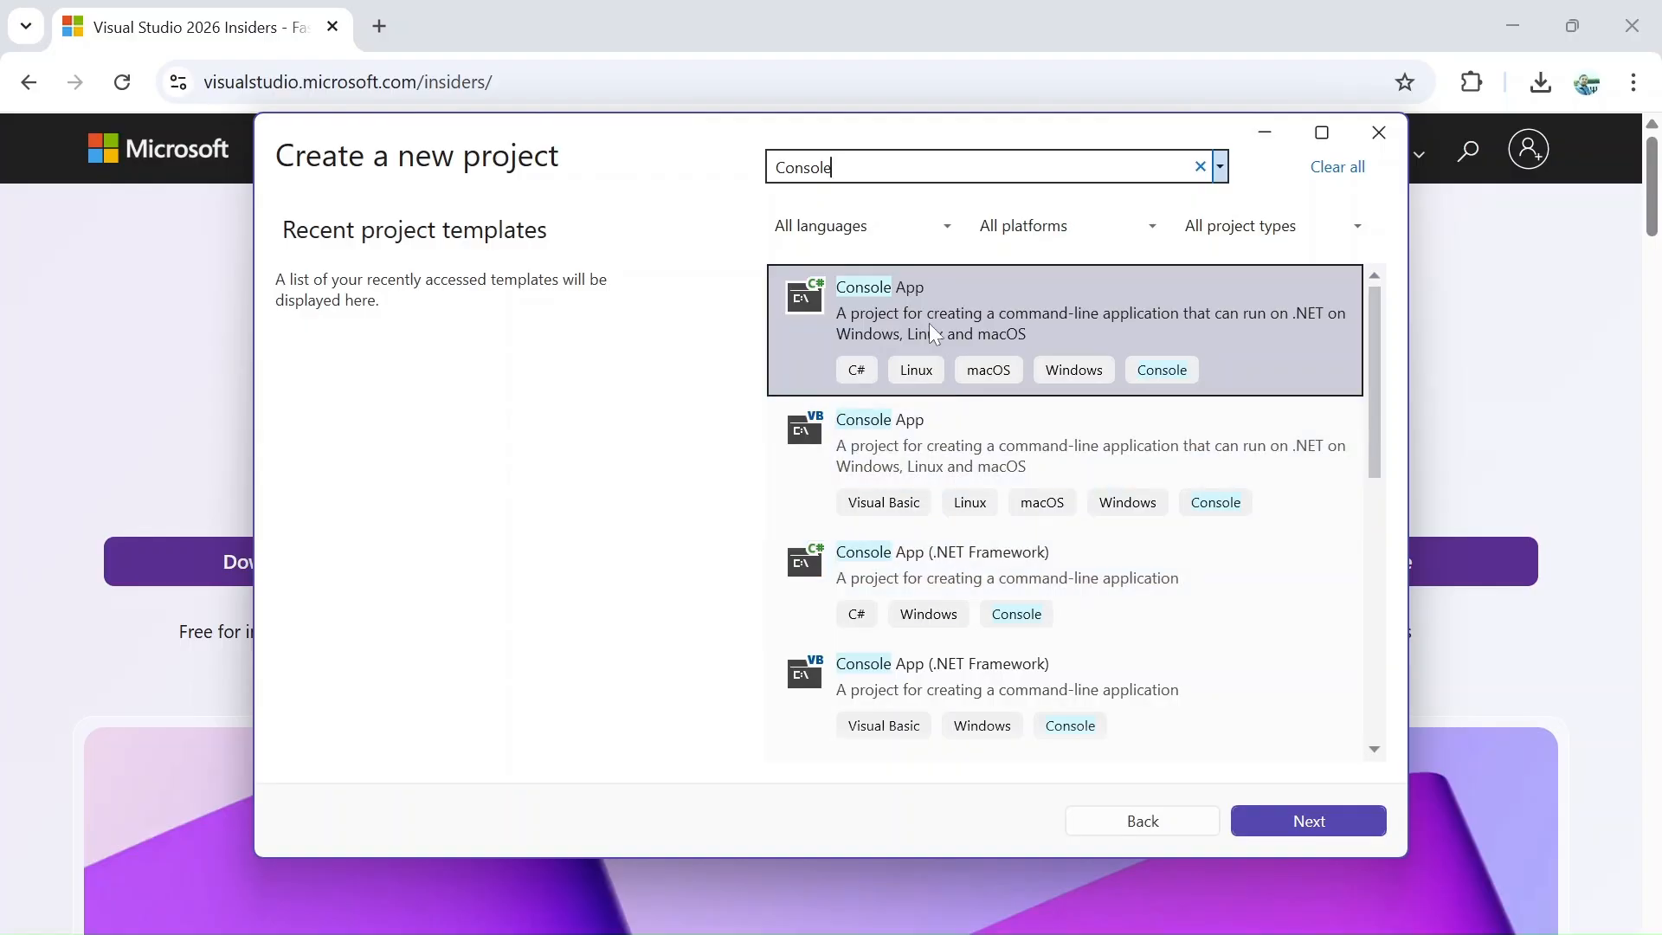
{"action": "left_click", "coordinate": [1001, 322]}
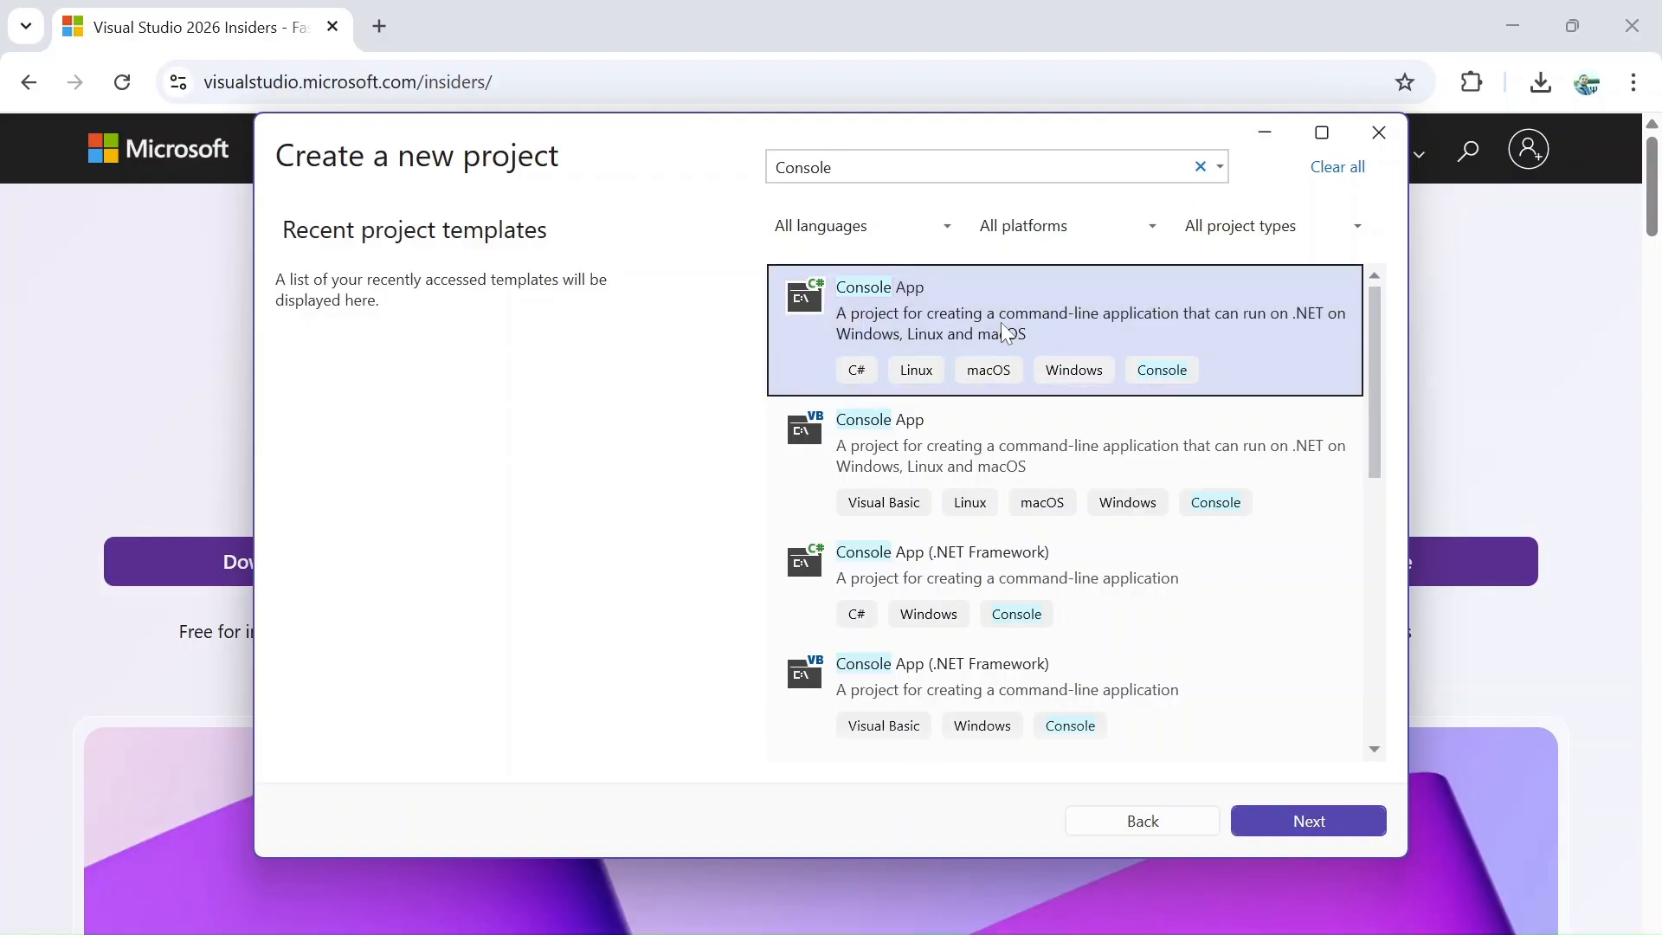
{"action": "left_click", "coordinate": [1295, 823]}
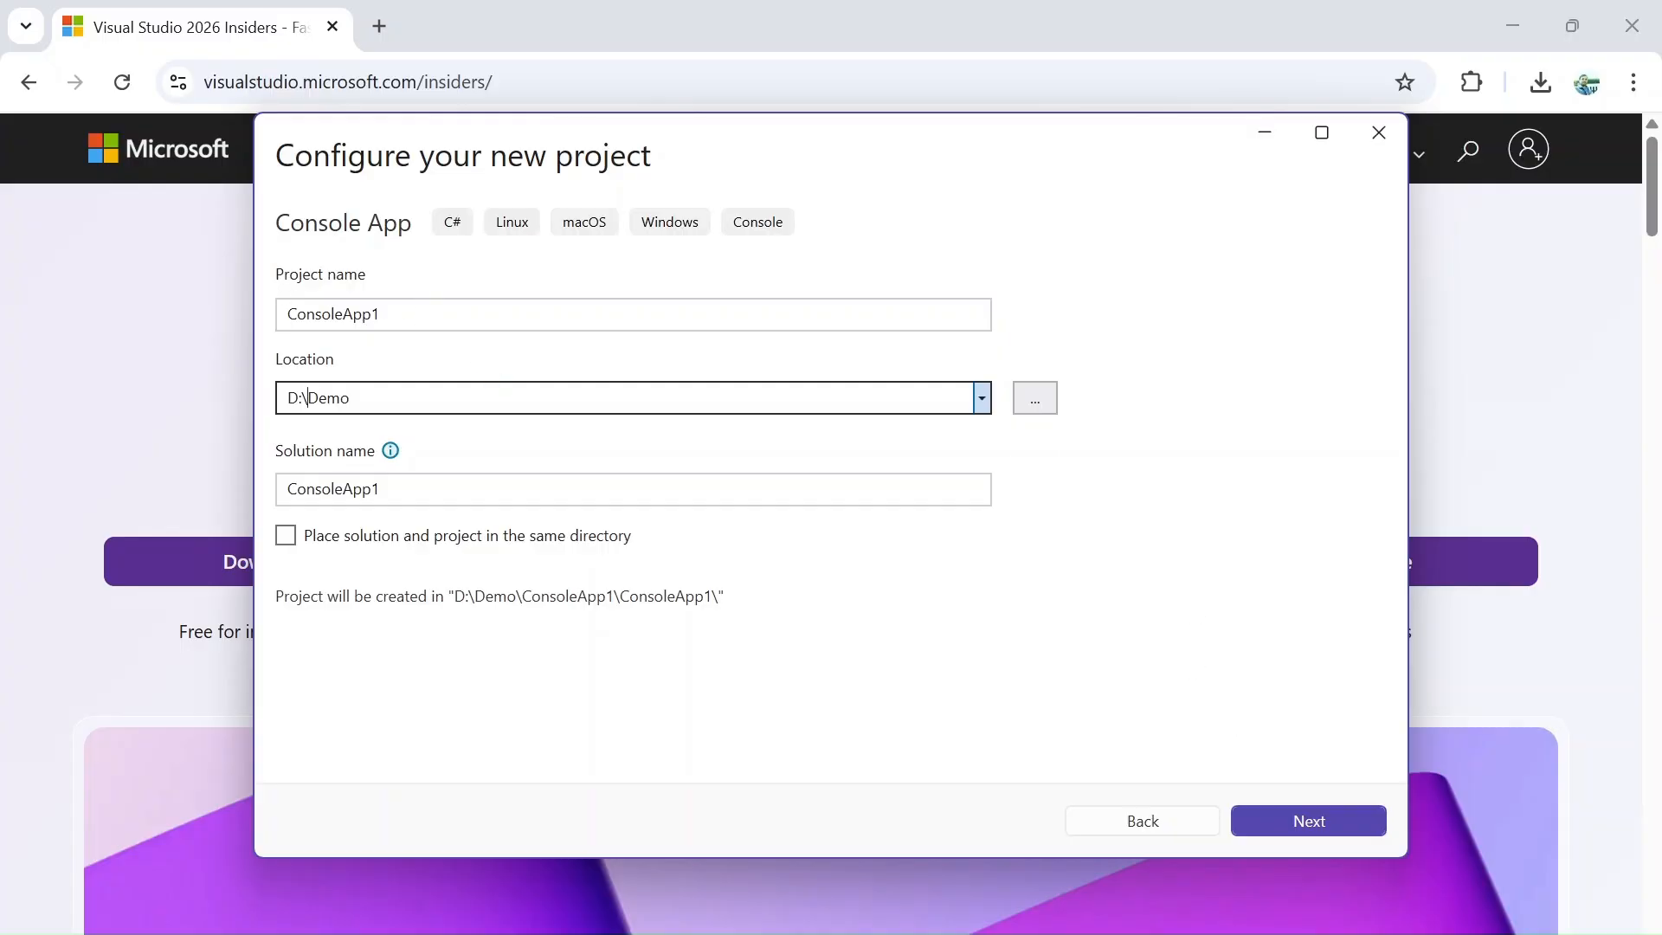
Step: Name the new console project YoutubeDemo2026
{"action": "key", "text": "shift+Tab"}
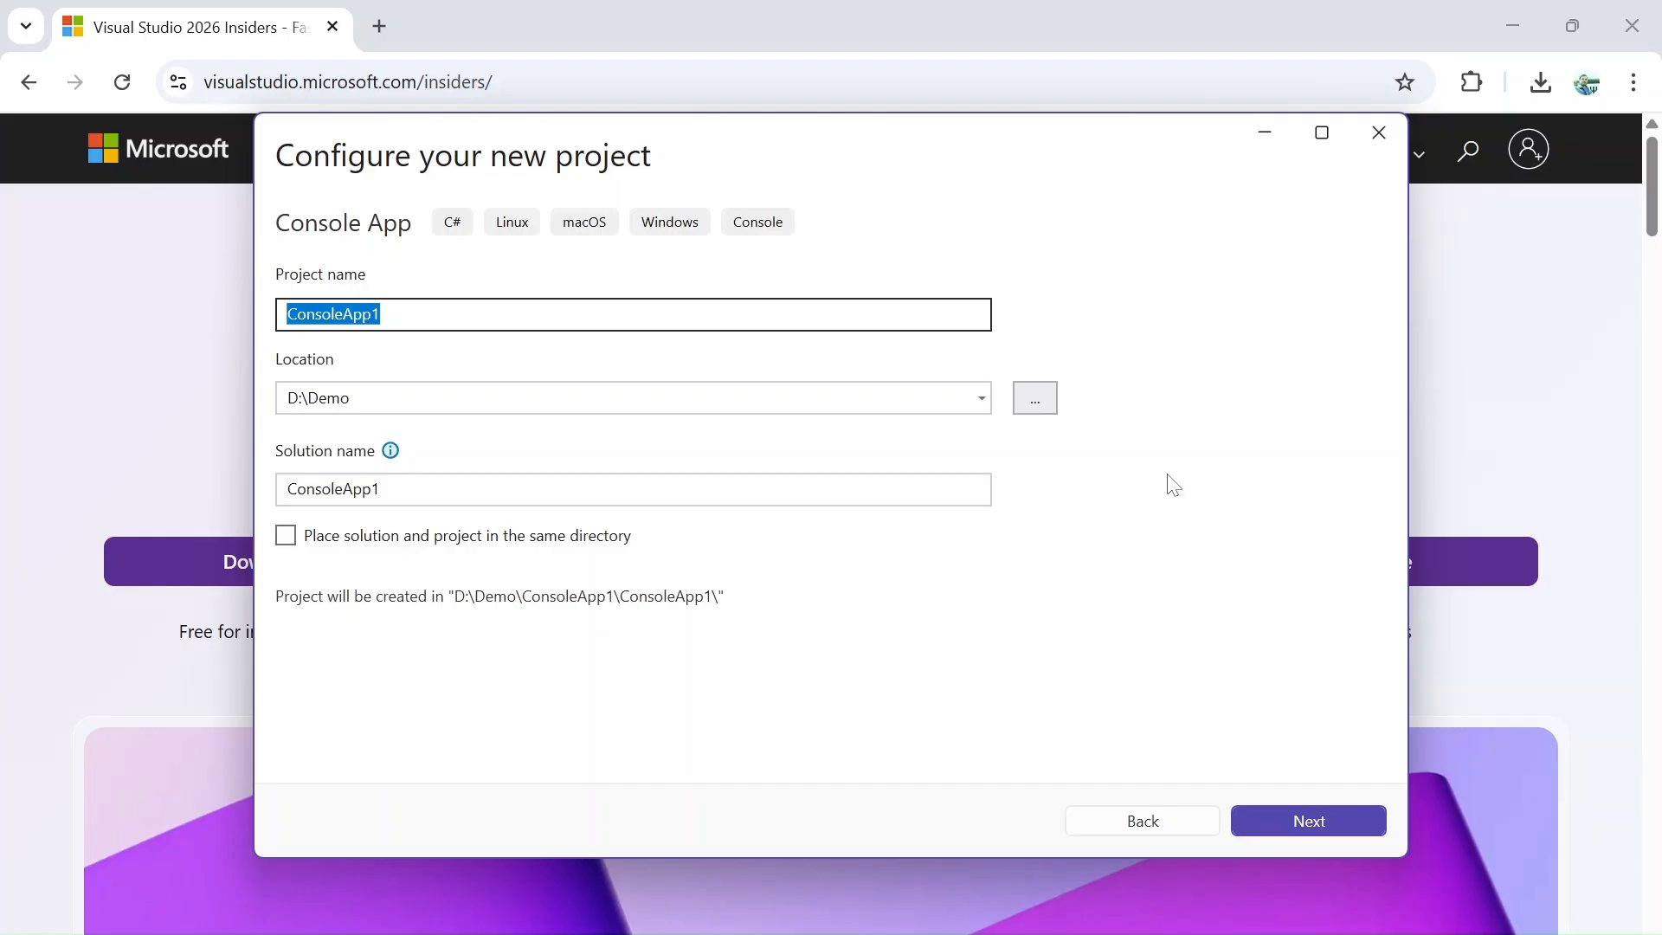
{"action": "type", "text": "Youtube"}
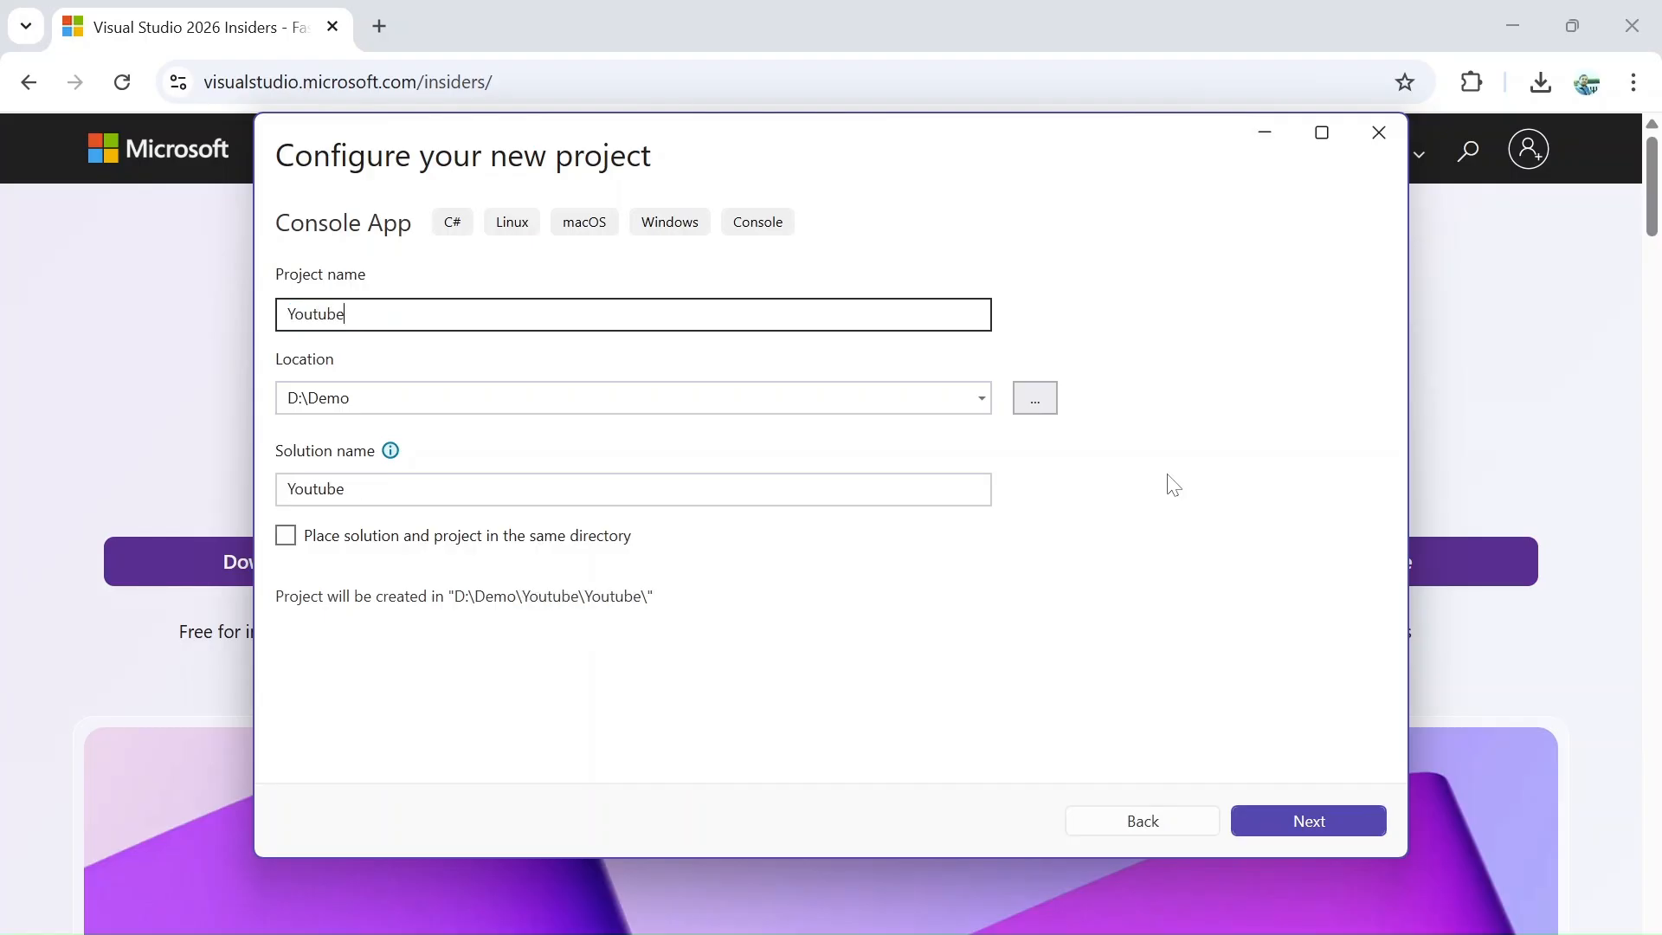
{"action": "type", "text": "Demo2026"}
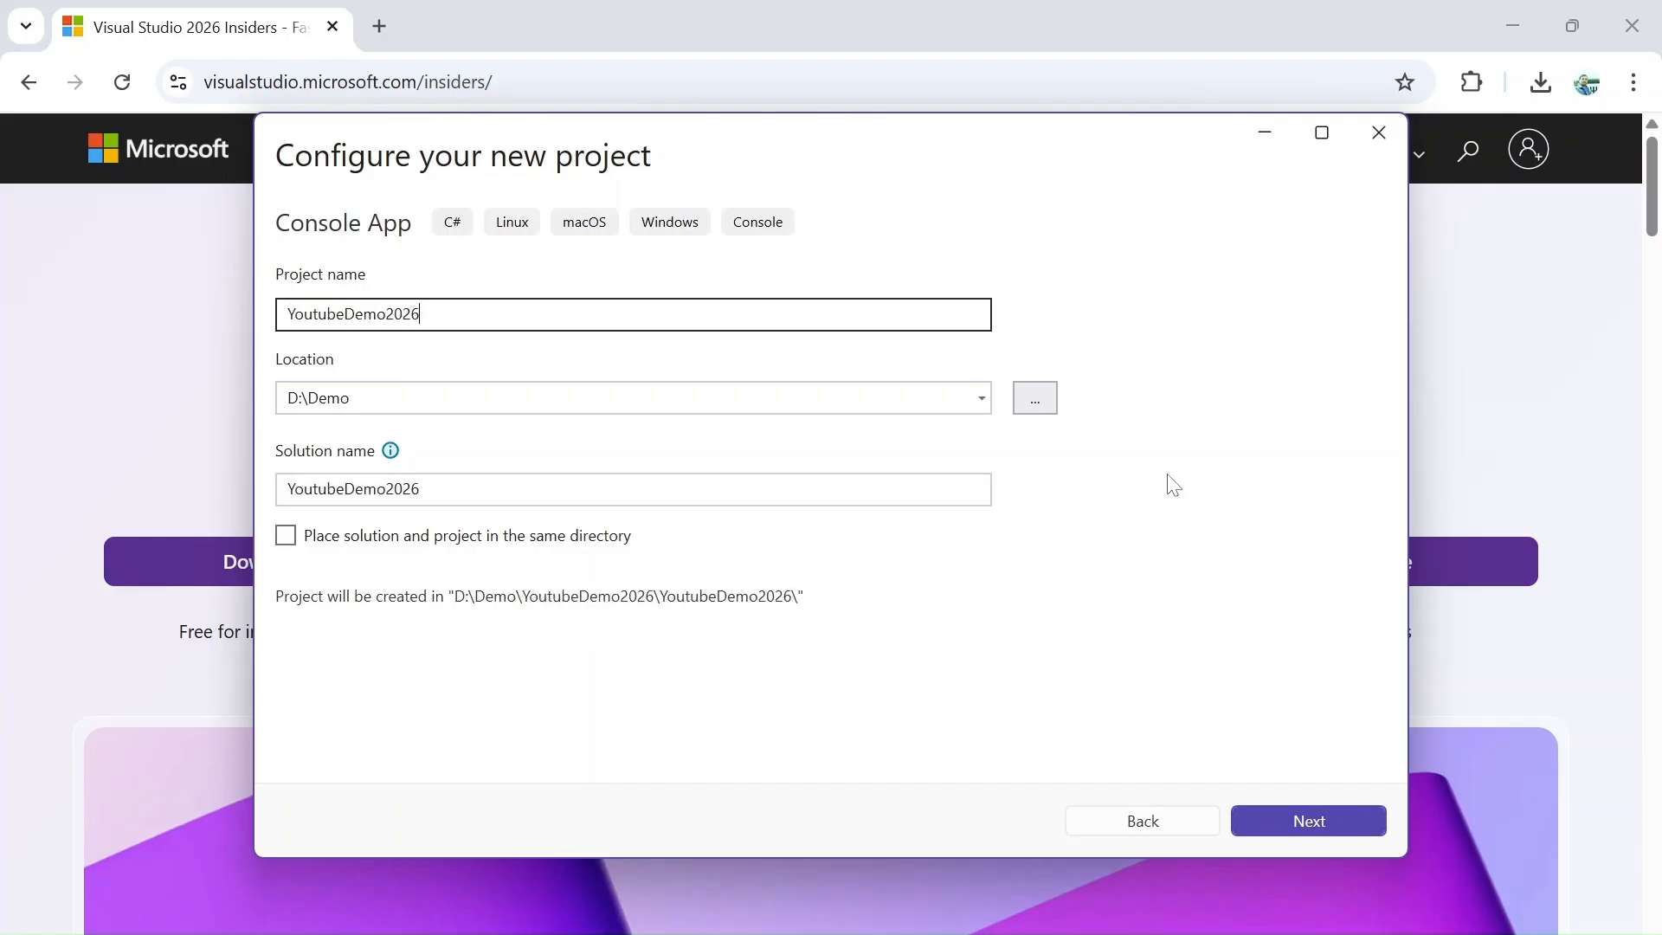
Step: Target the .NET 10.0 (Preview) framework for the YoutubeDemo2026 console app and create the project
{"action": "left_click", "coordinate": [1304, 823]}
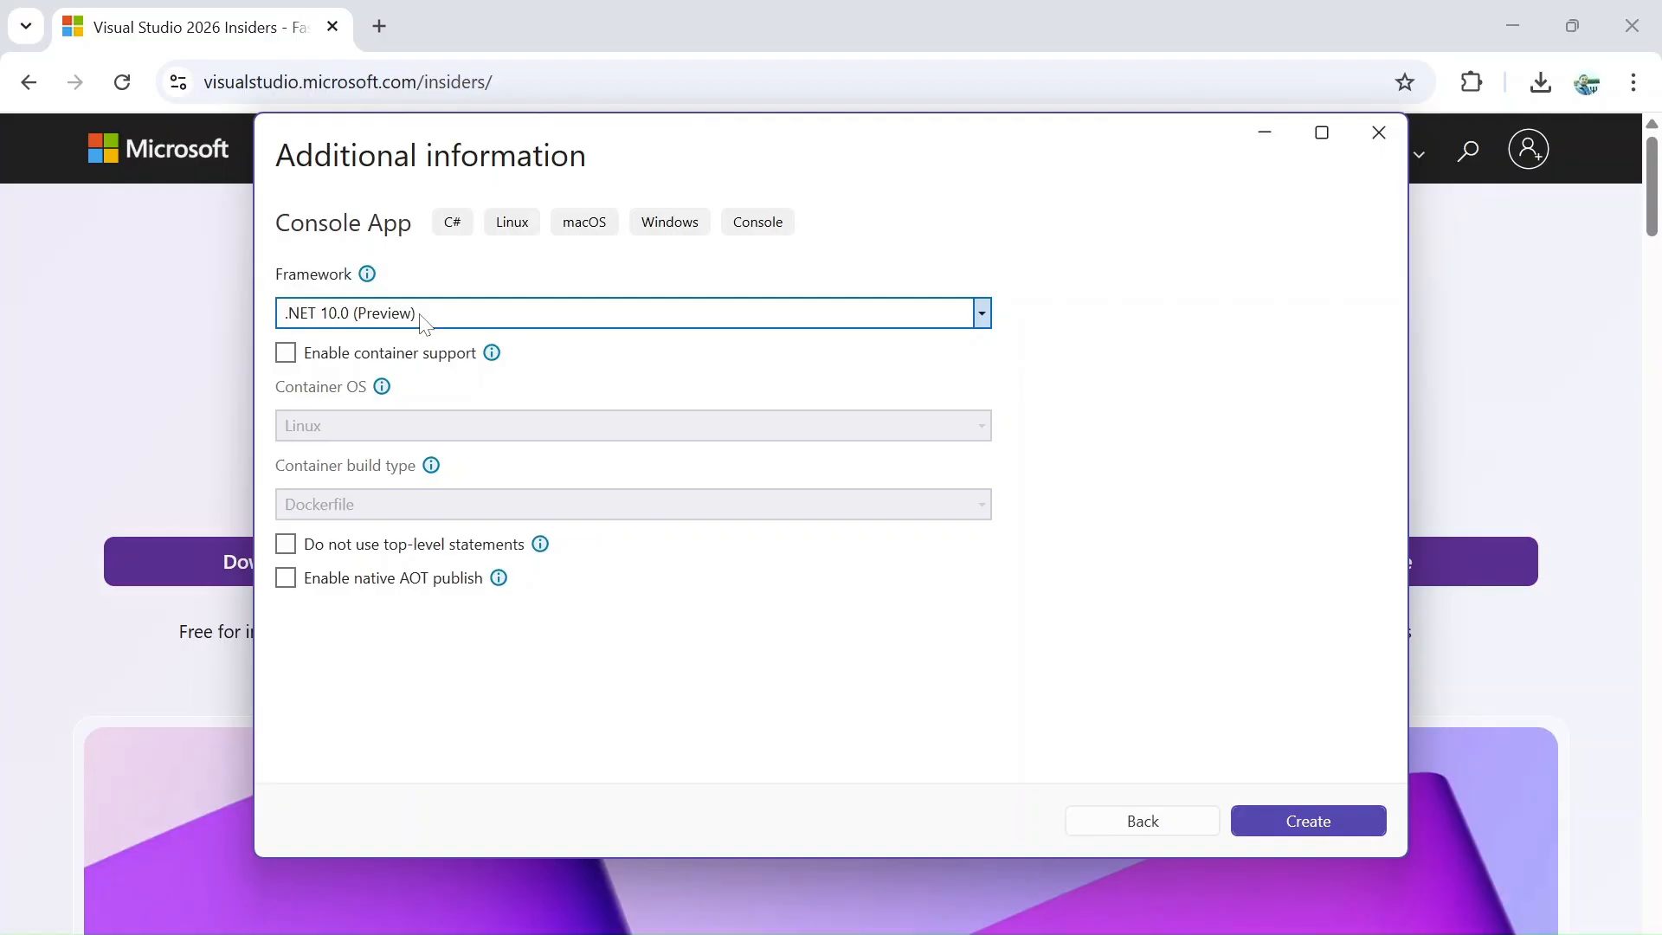
{"action": "left_click", "coordinate": [586, 317]}
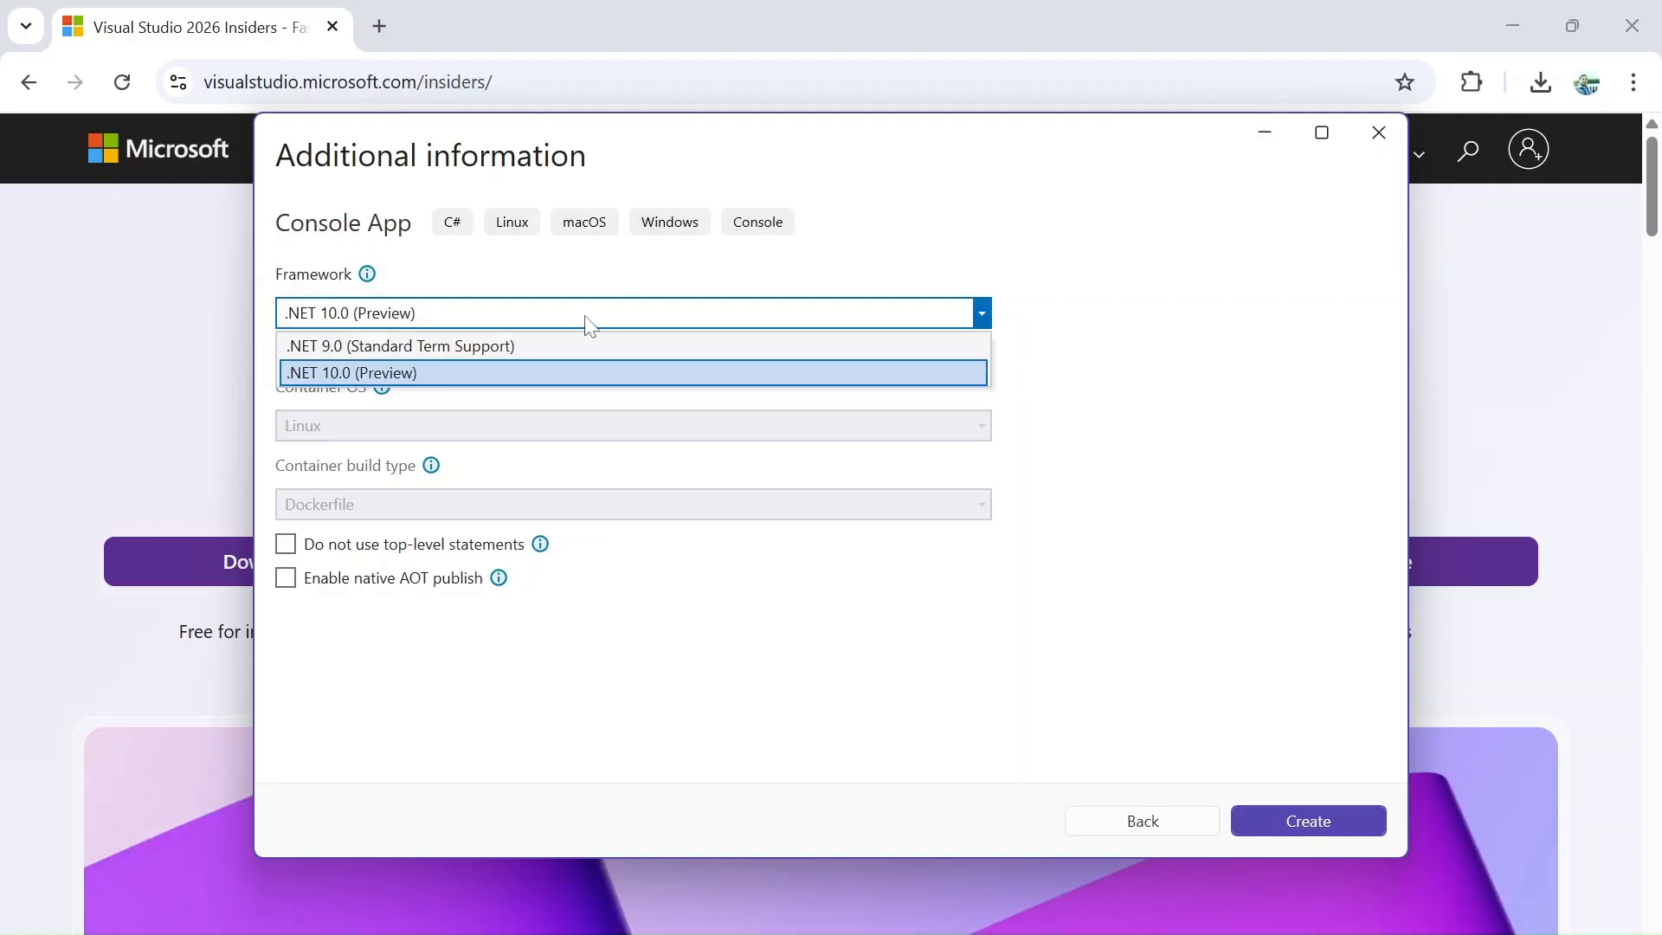
{"action": "left_click", "coordinate": [563, 319]}
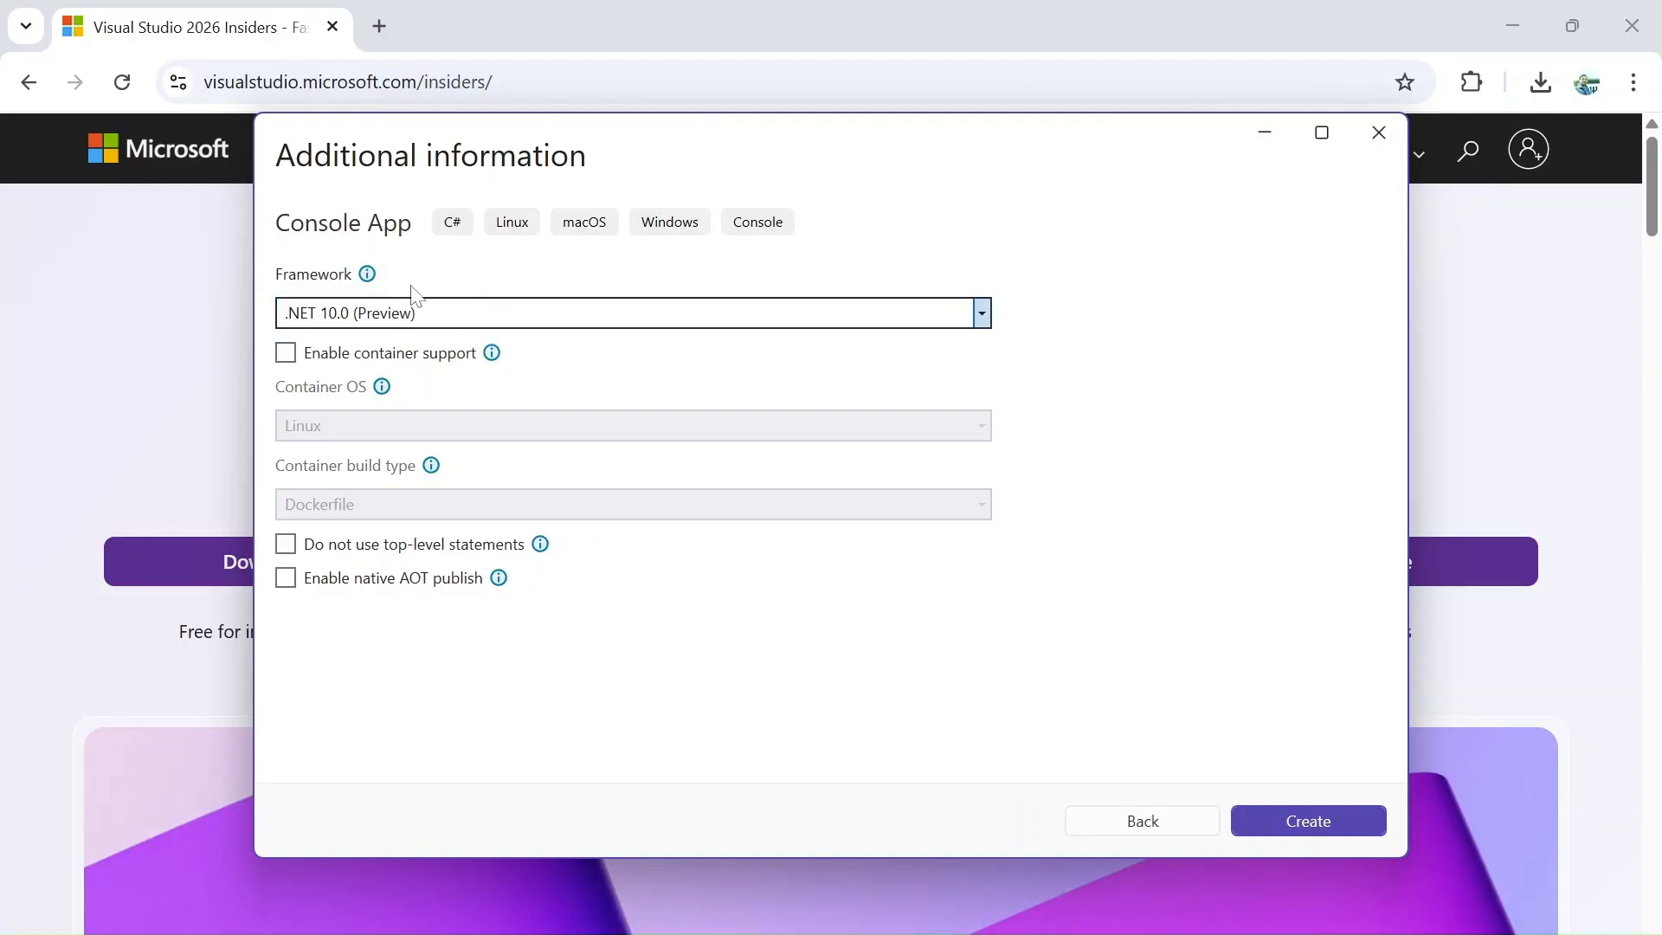
{"action": "left_click", "coordinate": [901, 321]}
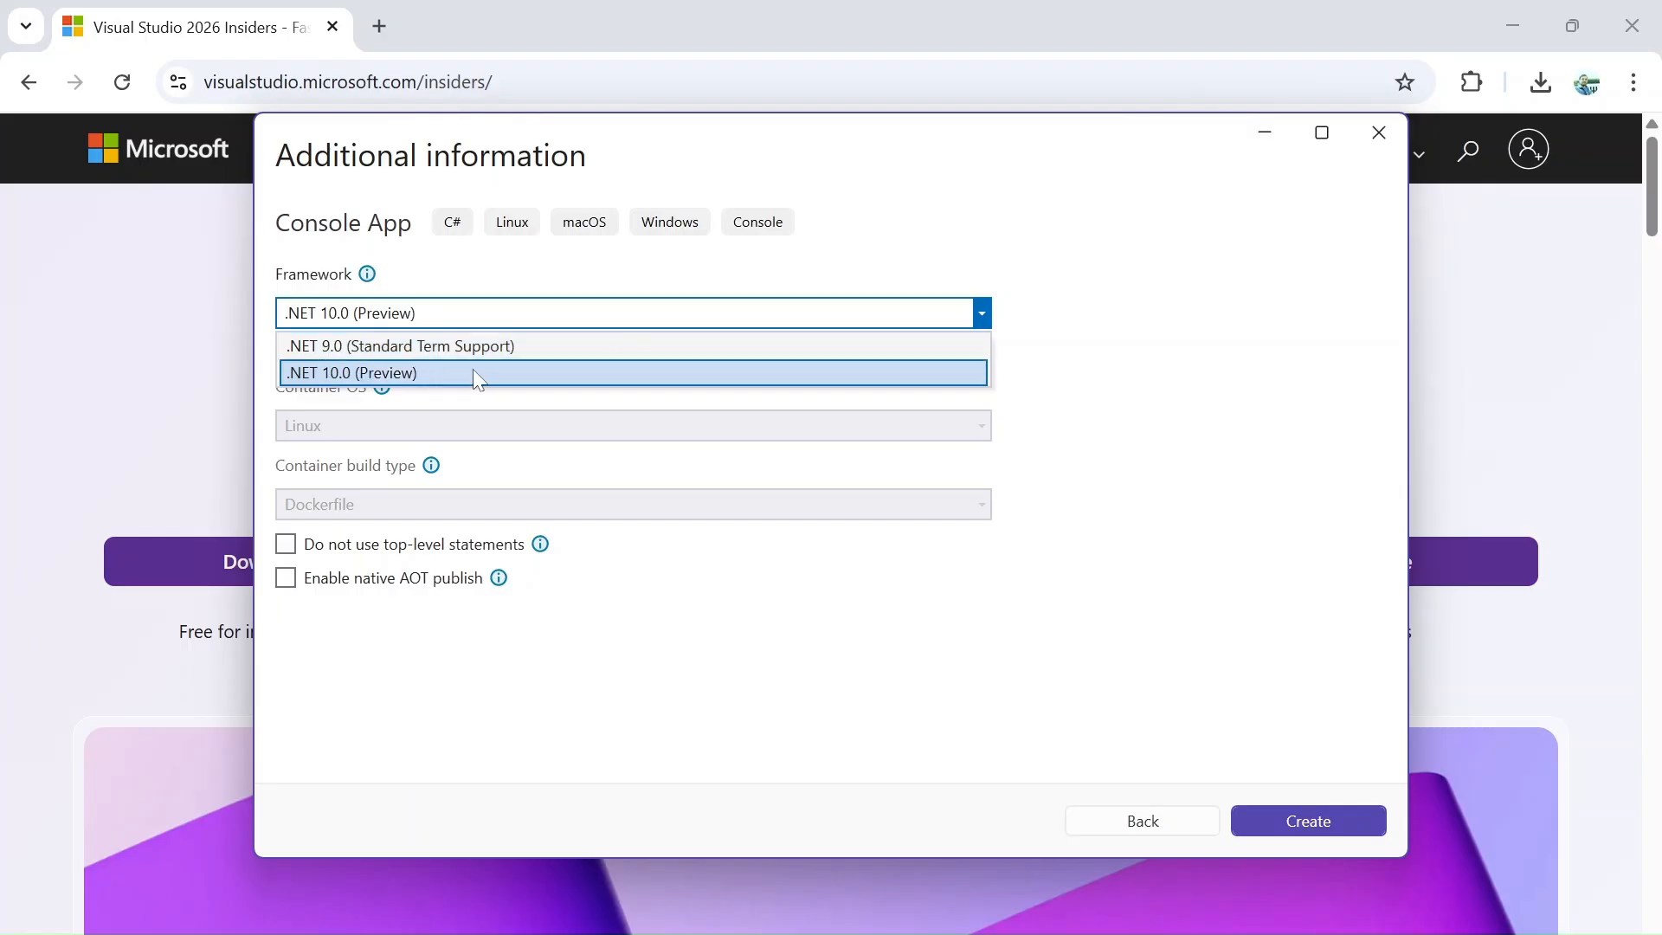
{"action": "left_click", "coordinate": [567, 376]}
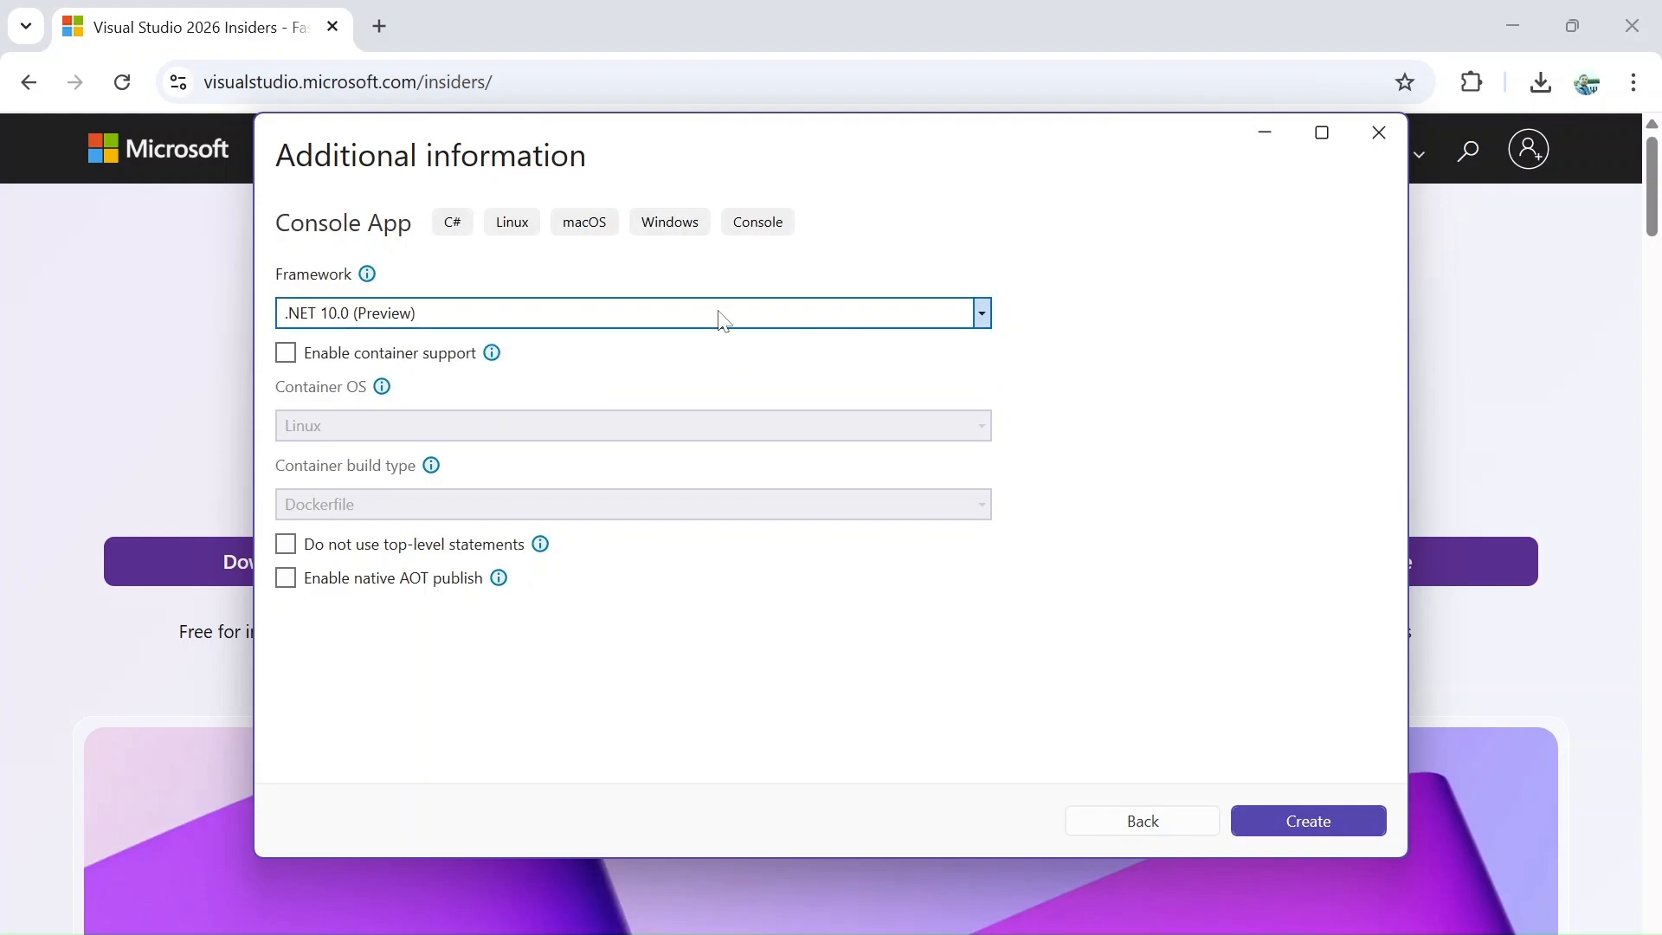
{"action": "left_click", "coordinate": [1289, 820]}
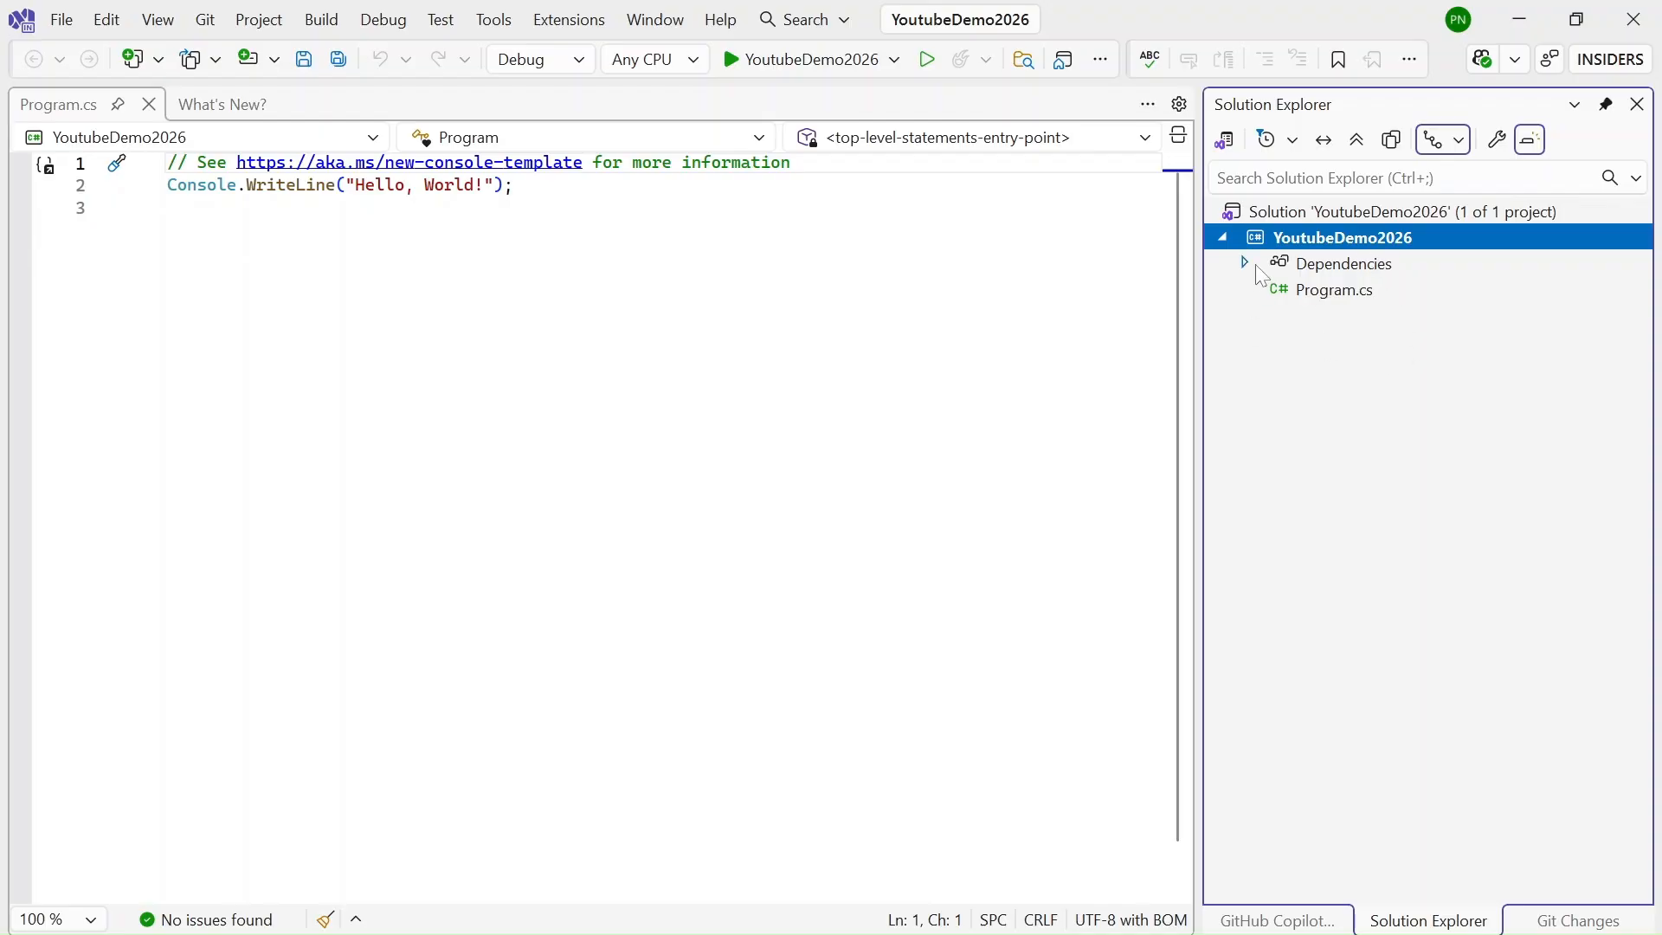
Step: Examine the project's Dependencies and its Frameworks node in the solution tree, and collapse them again
{"action": "left_click", "coordinate": [1253, 263]}
{"action": "left_click", "coordinate": [1269, 315]}
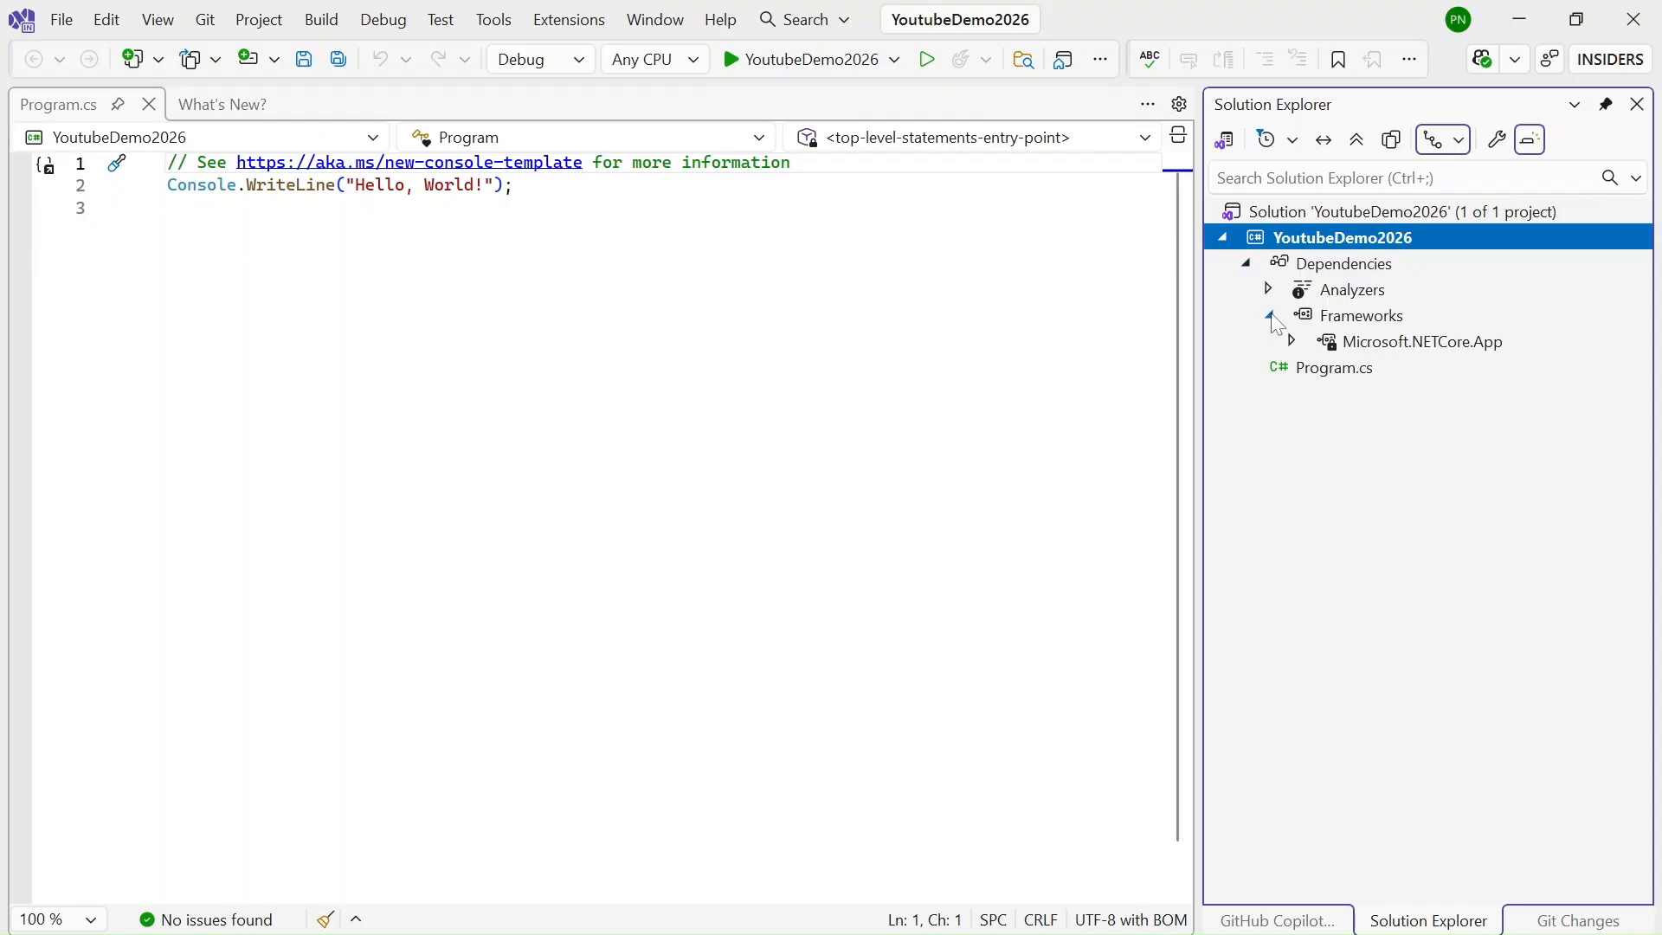
{"action": "left_click", "coordinate": [1269, 315]}
{"action": "left_click", "coordinate": [1254, 264]}
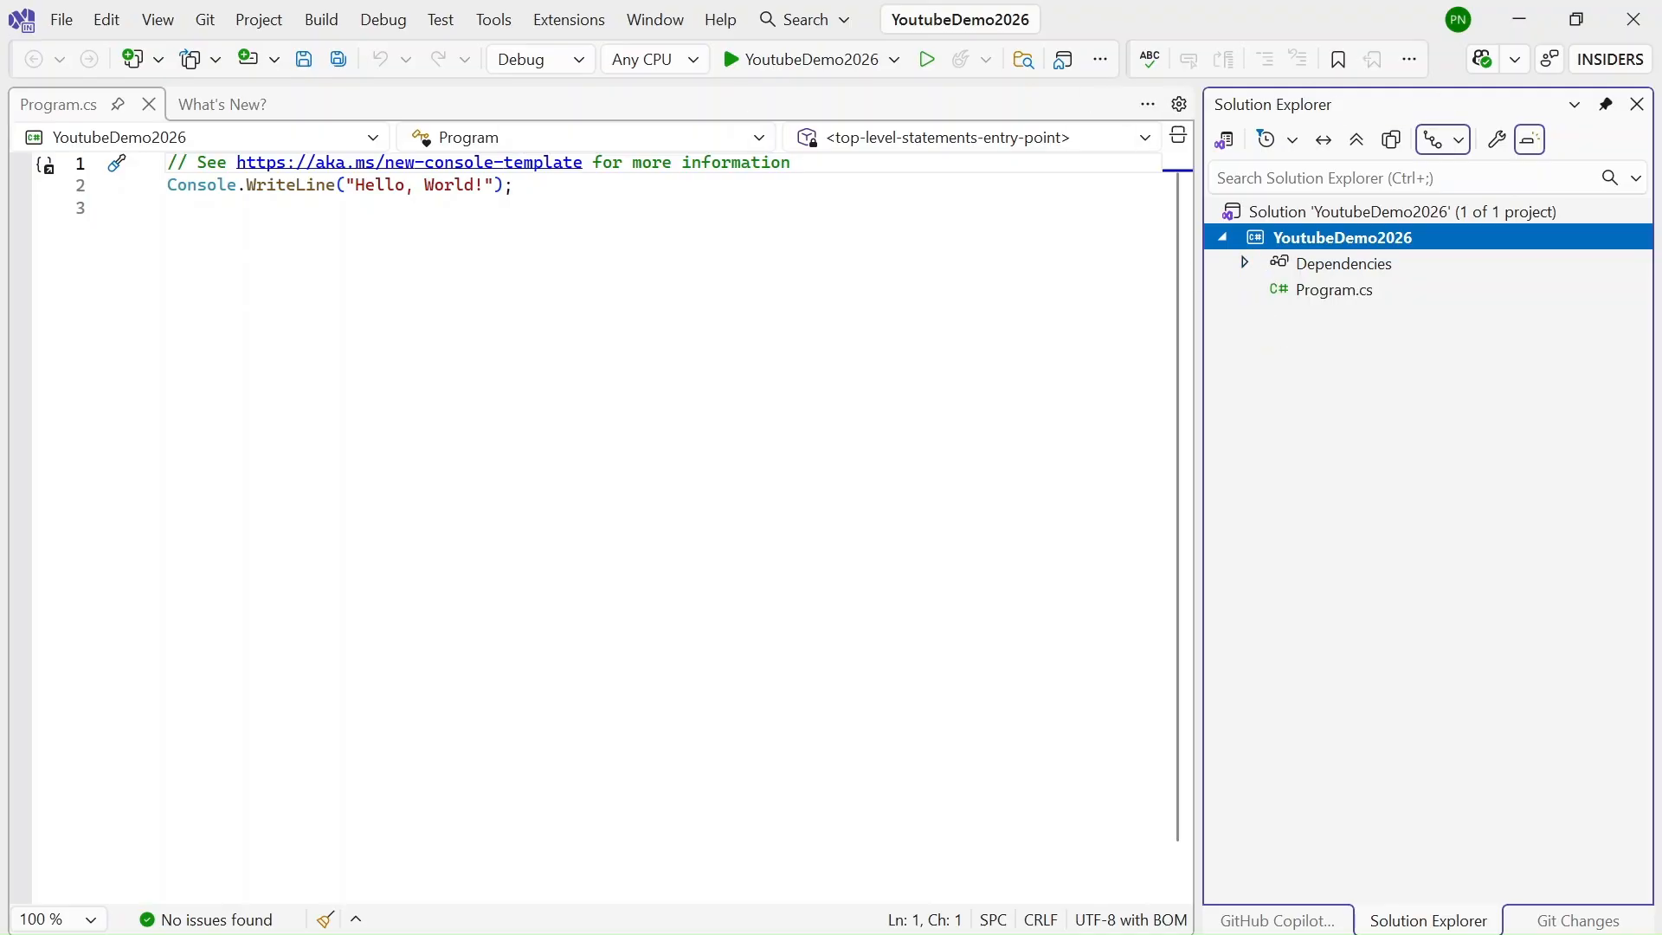
{"action": "left_click", "coordinate": [156, 22]}
Step: Add the statement Console.ReadLine(); on line 3 of Program.cs, below the Hello World output line
{"action": "left_click", "coordinate": [591, 333]}
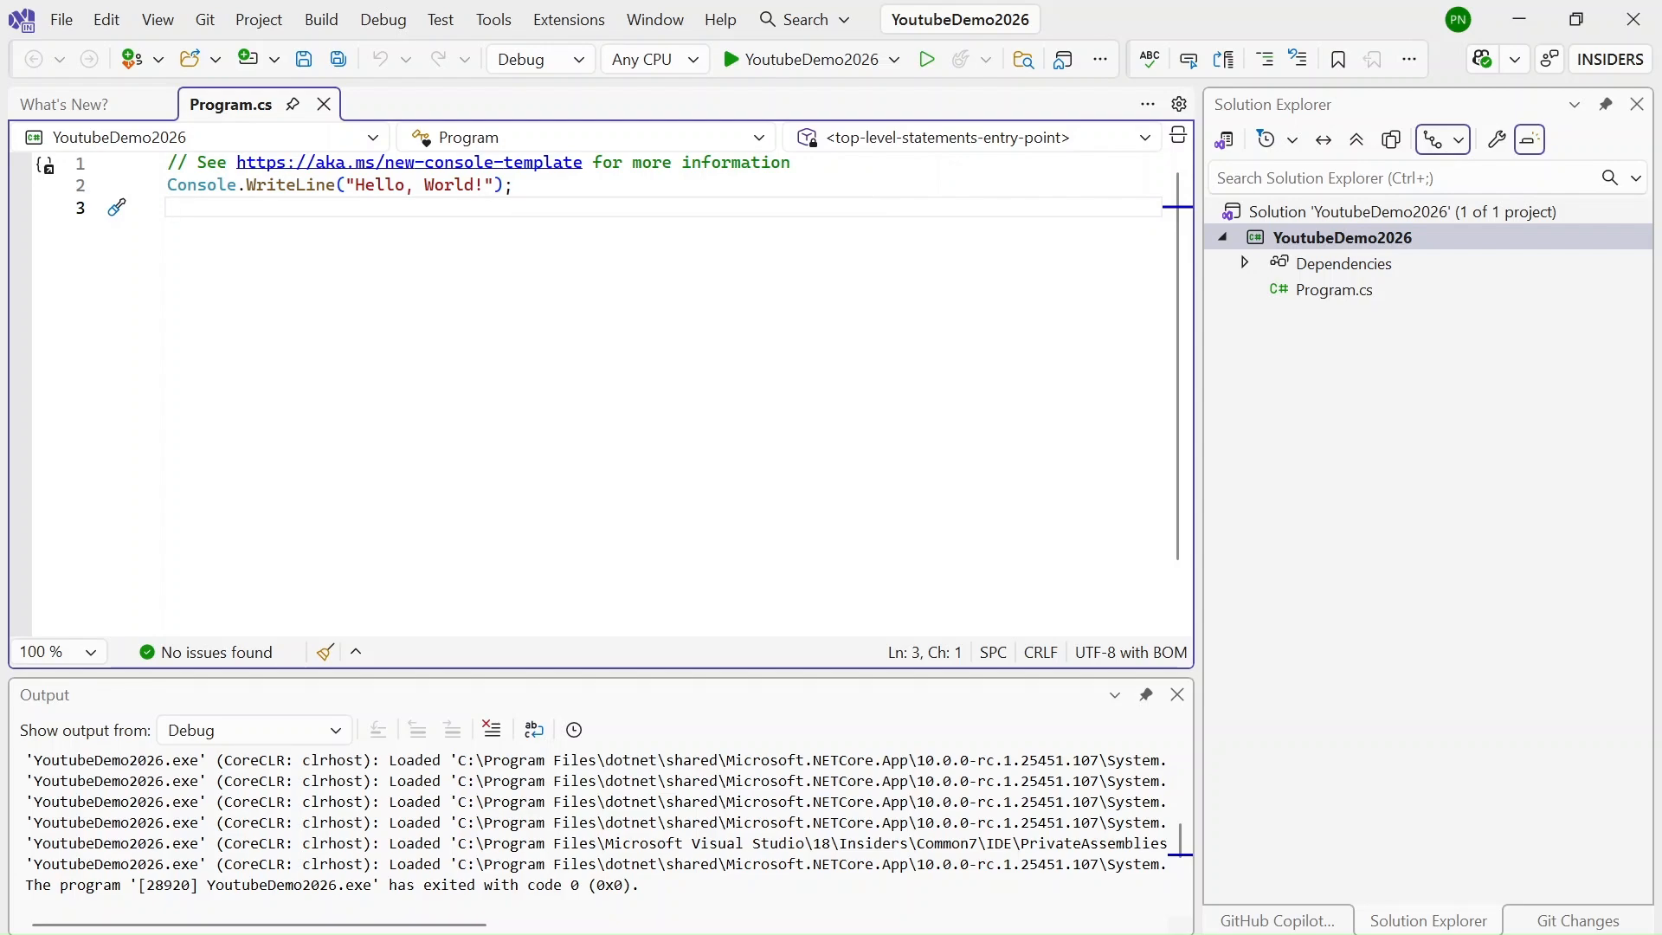
{"action": "type", "text": "Console"}
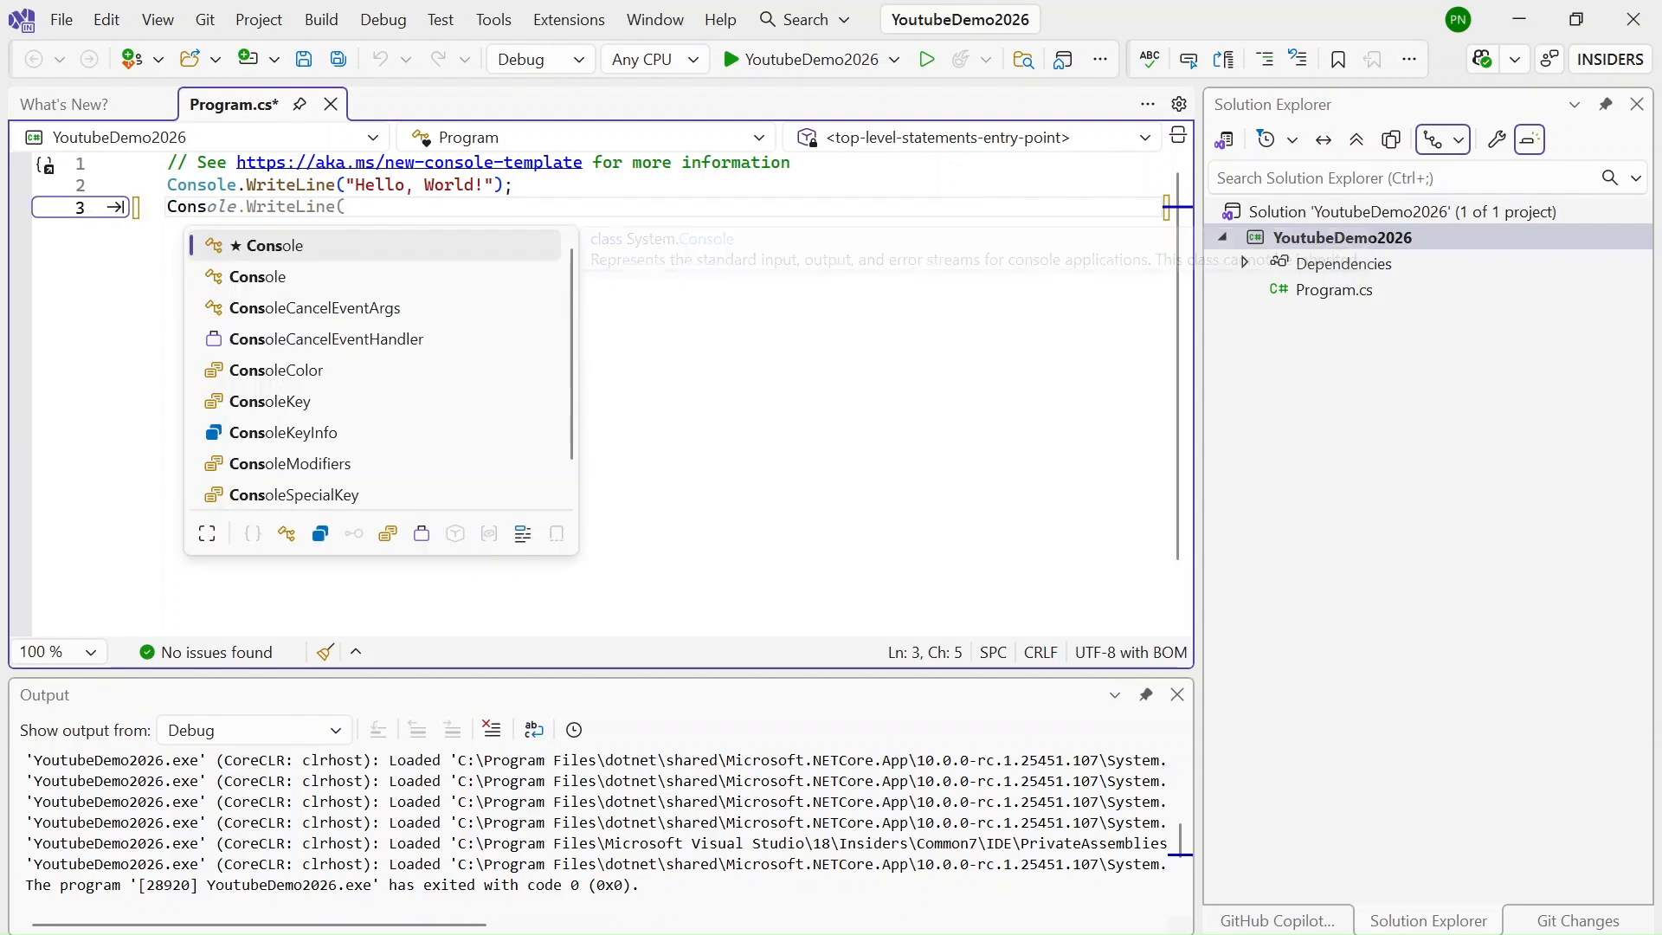
{"action": "type", "text": ".read"}
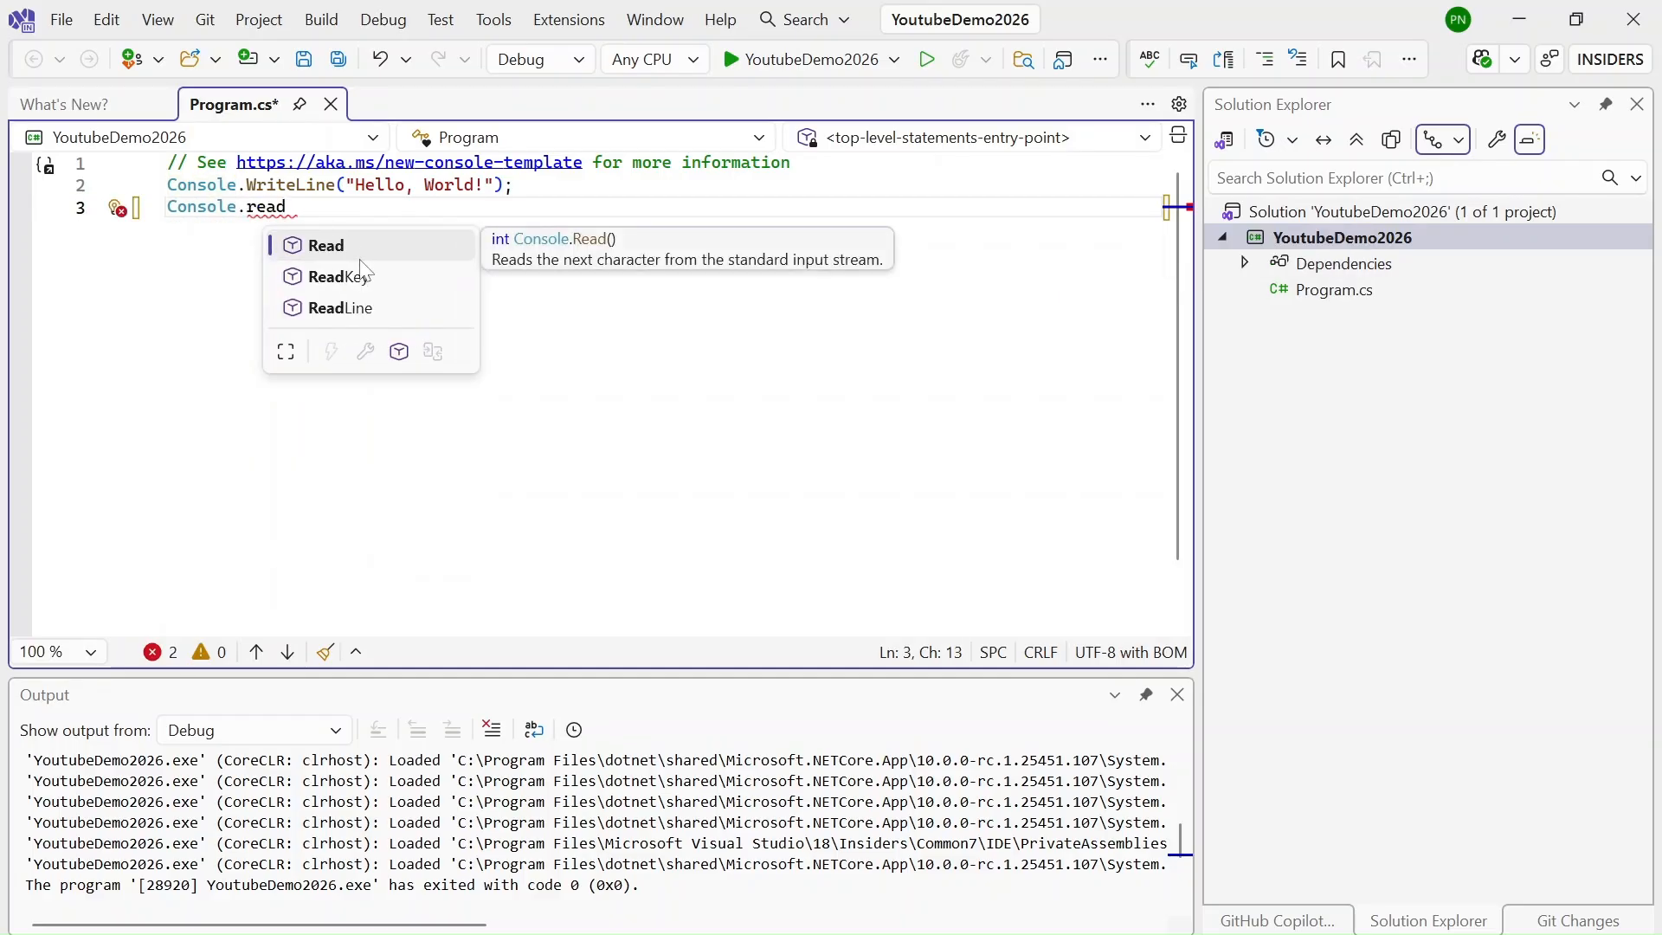
{"action": "left_click", "coordinate": [359, 309]}
{"action": "key", "text": "Tab"}
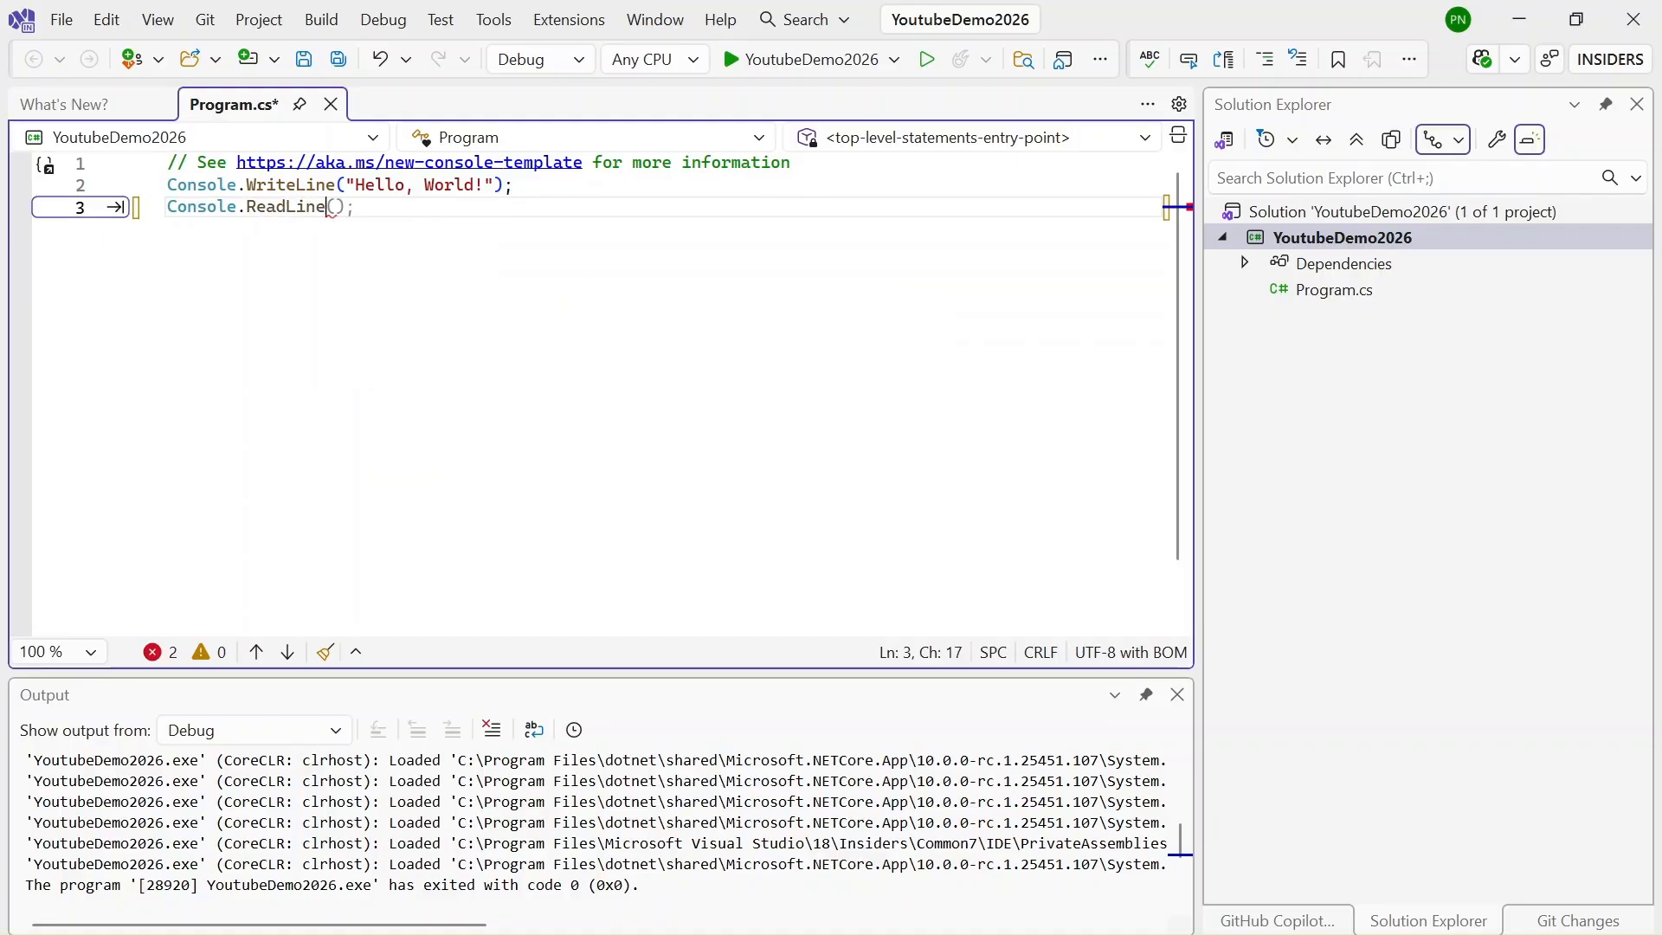
{"action": "key", "text": "Tab"}
{"action": "key", "text": "Left"}
{"action": "key", "text": "Left"}
{"action": "key", "text": "Left"}
{"action": "key", "text": "Left"}
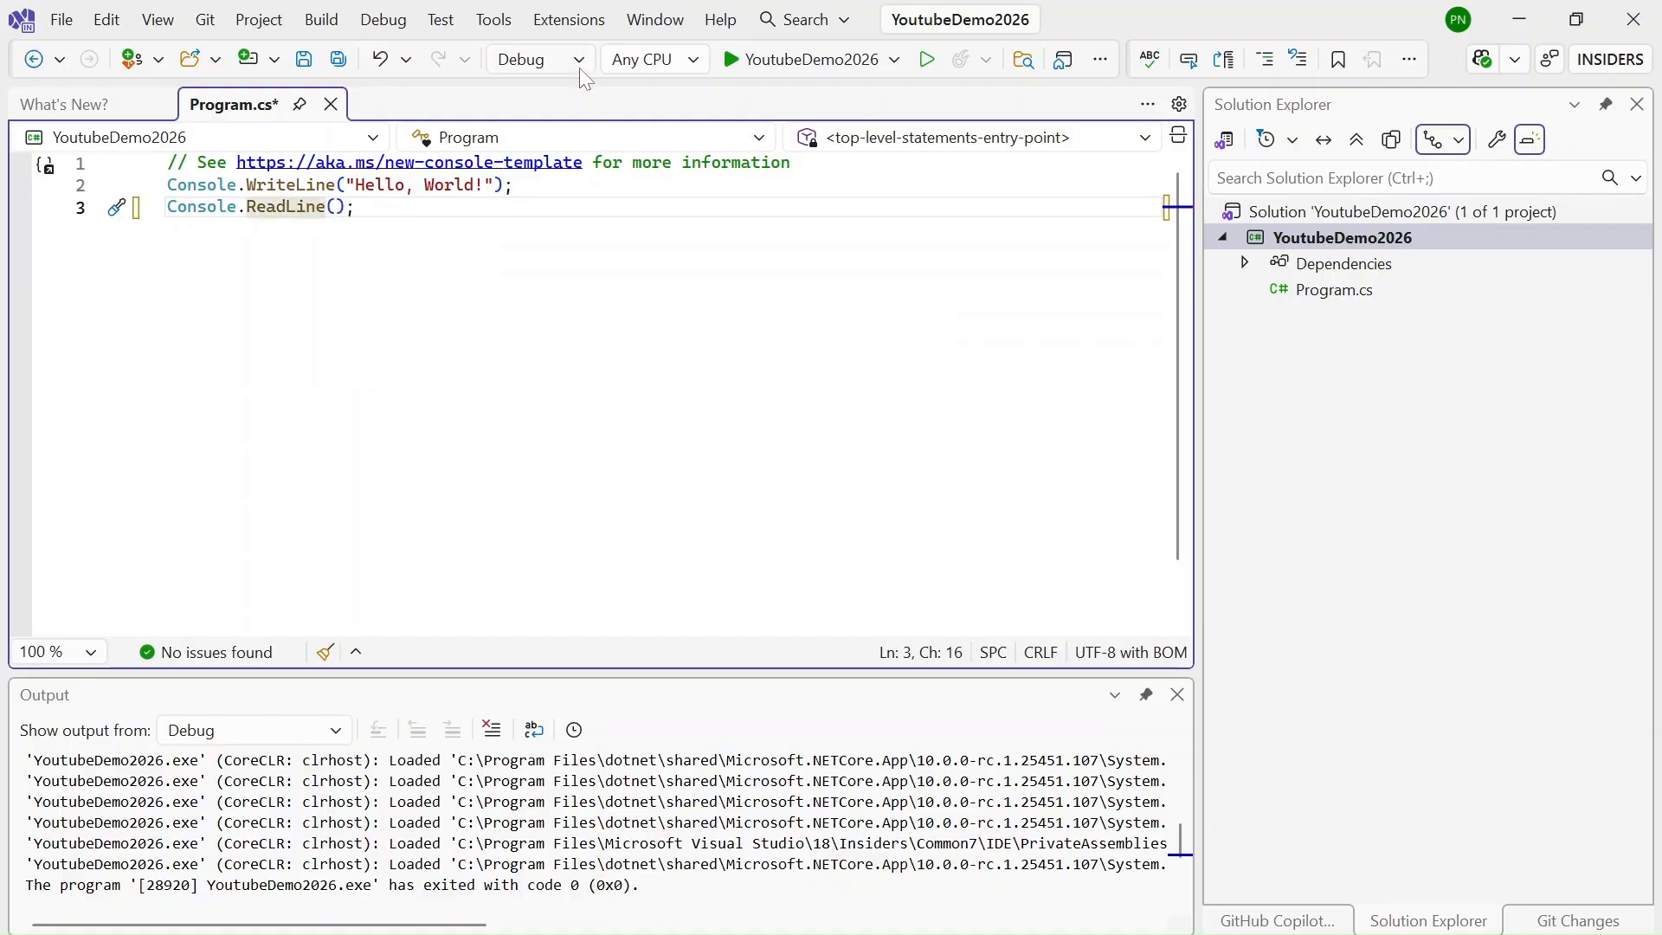
Step: Run the YoutubeDemo2026 project with debugging and close its console window
{"action": "left_click", "coordinate": [748, 59]}
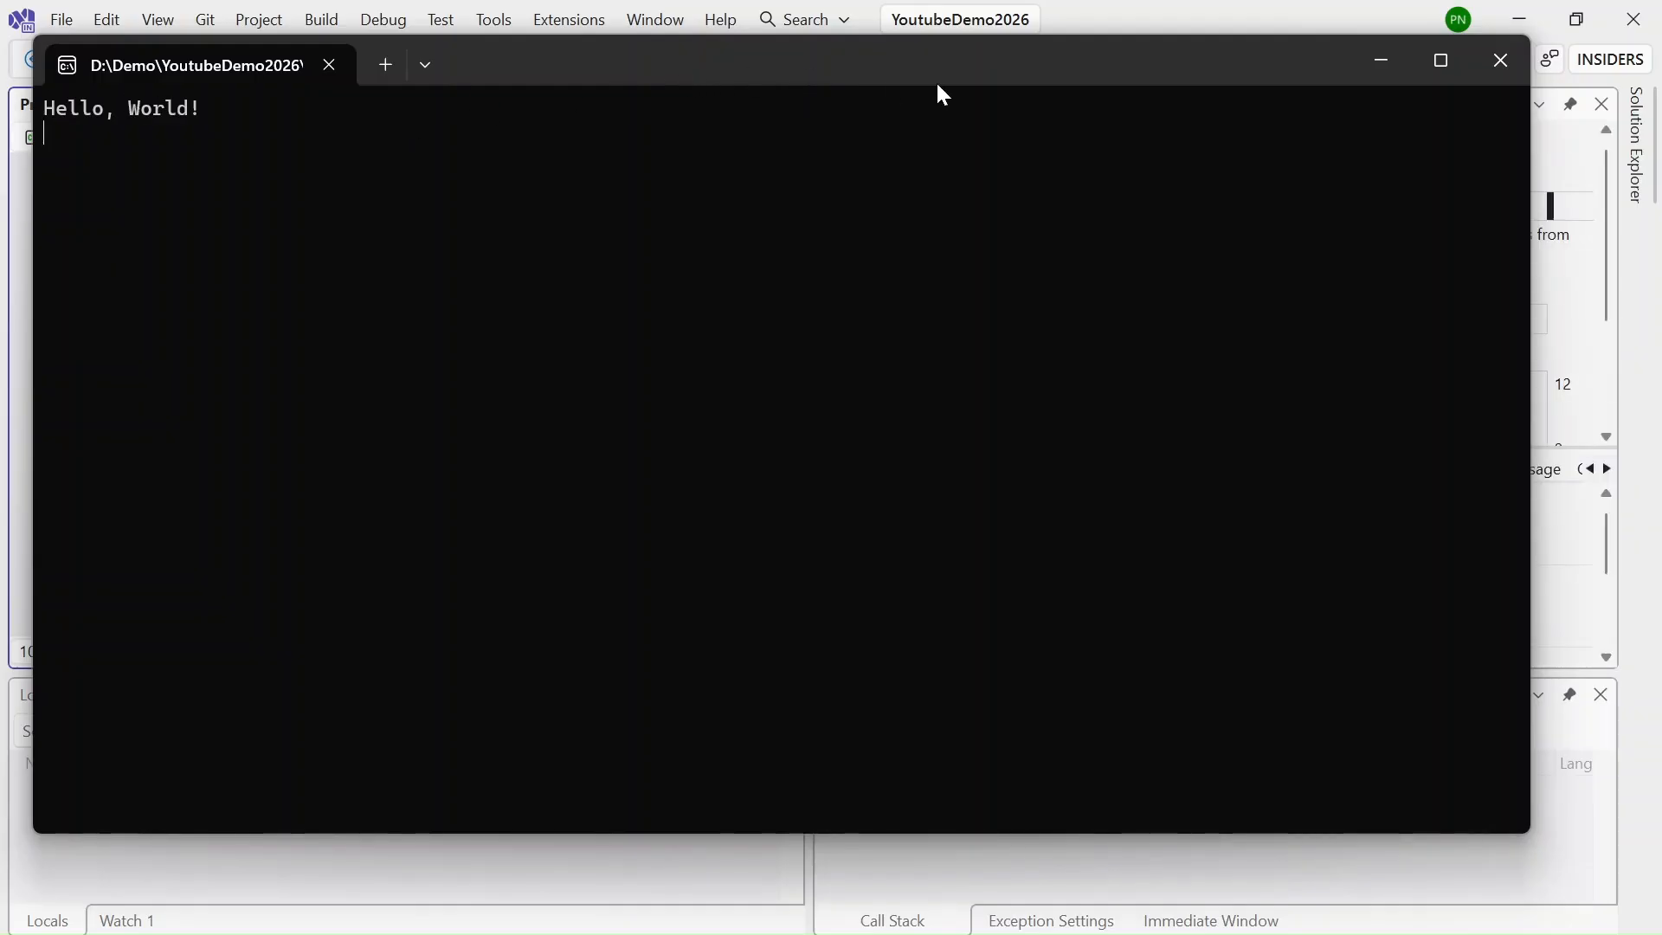
{"action": "left_click", "coordinate": [1503, 62]}
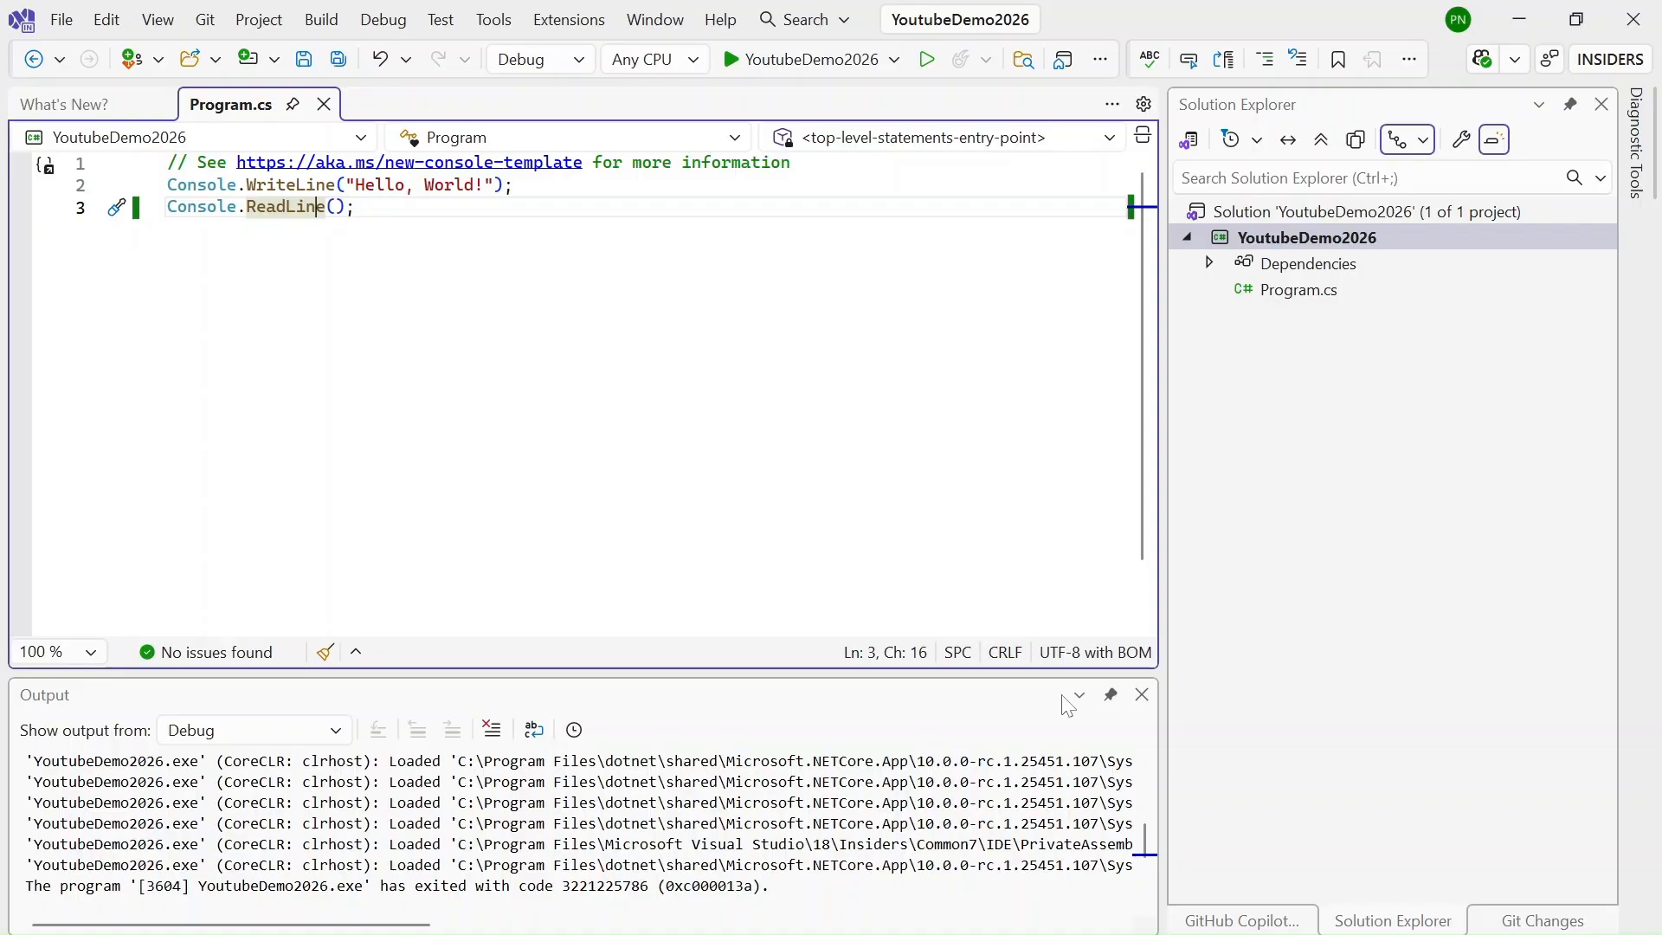
Step: Show the GitHub Copilot Chat pane and return the focus to the Program.cs code
{"action": "left_click", "coordinate": [1190, 919]}
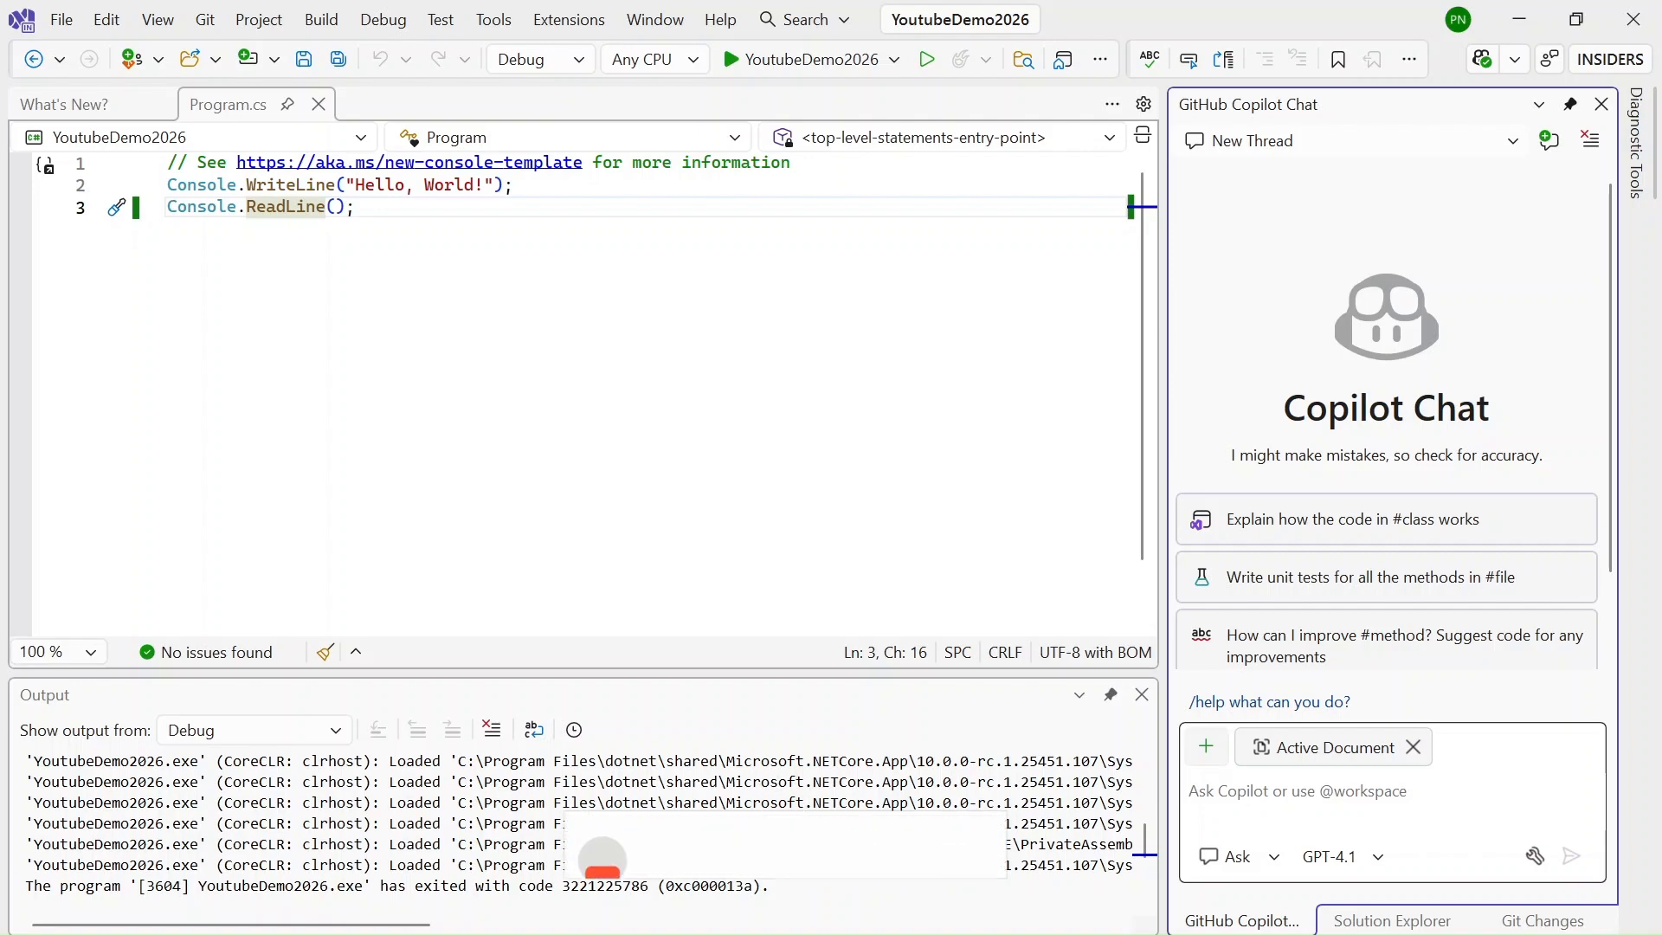
{"action": "left_click", "coordinate": [94, 354]}
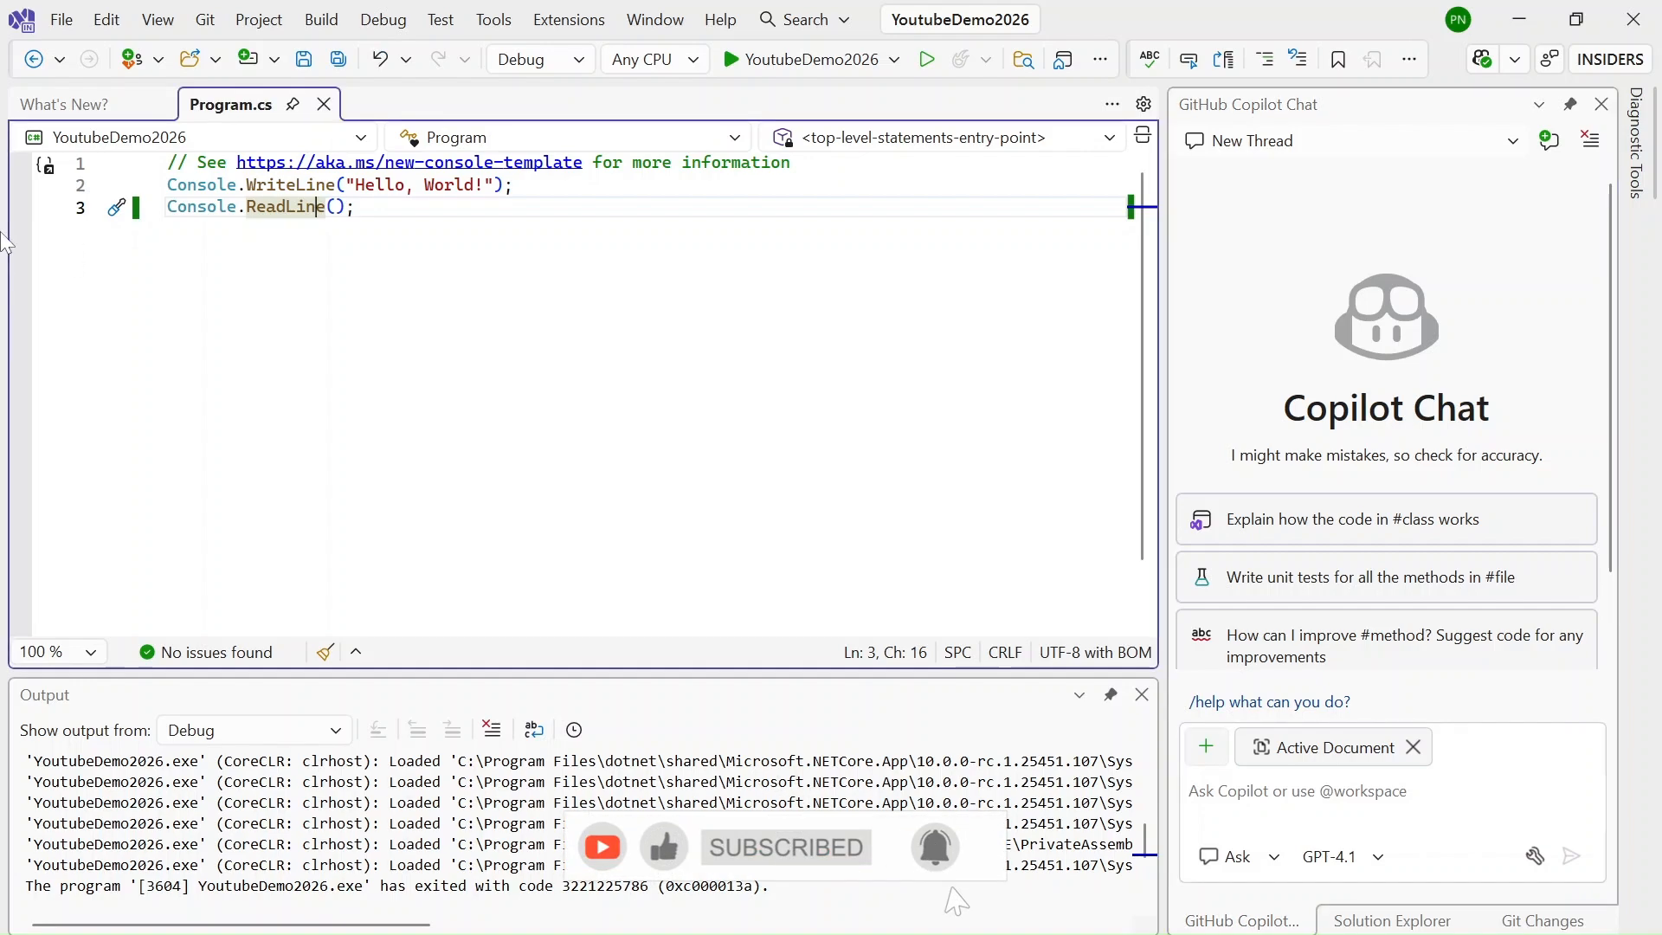